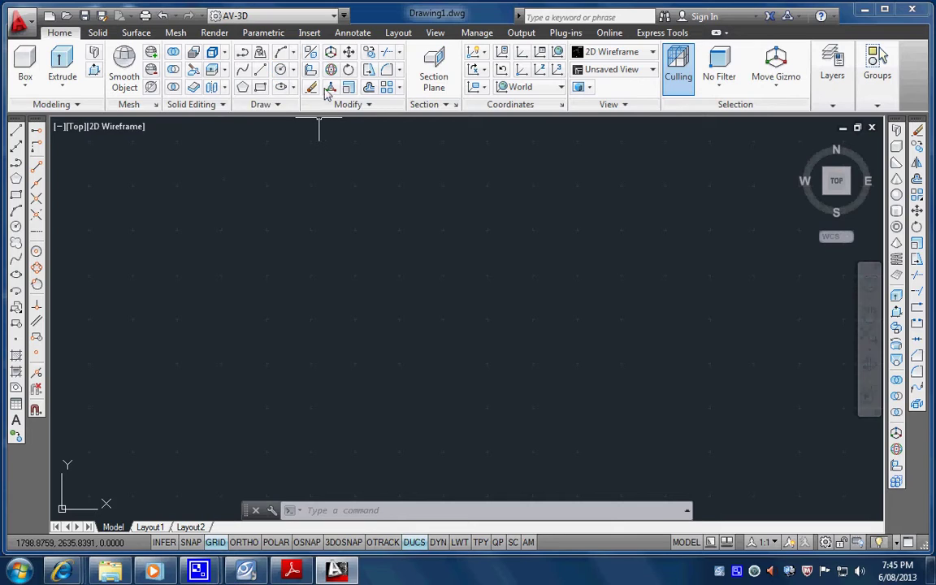
Step: Switch the workspace from AV-3D to Drafting & Annotation
left_click(334, 17)
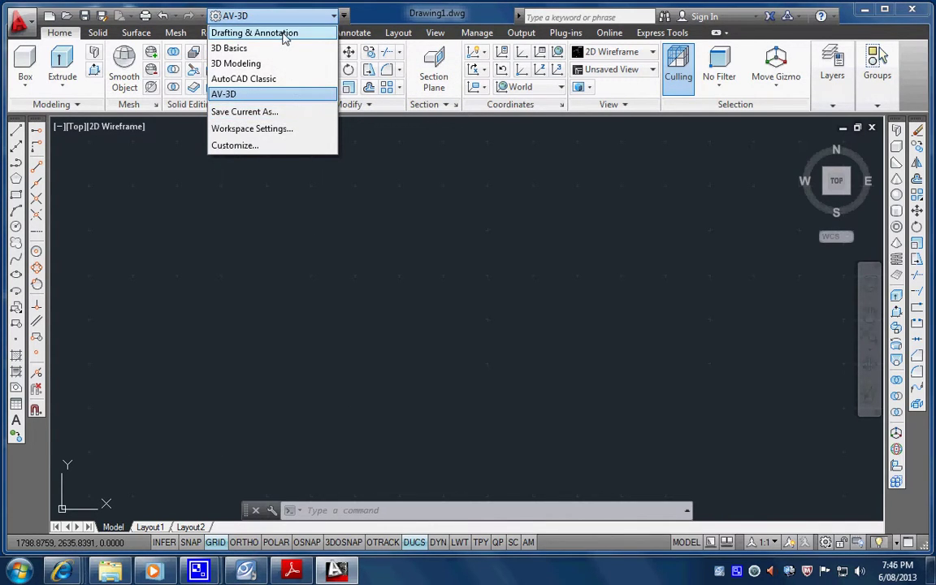
left_click(257, 33)
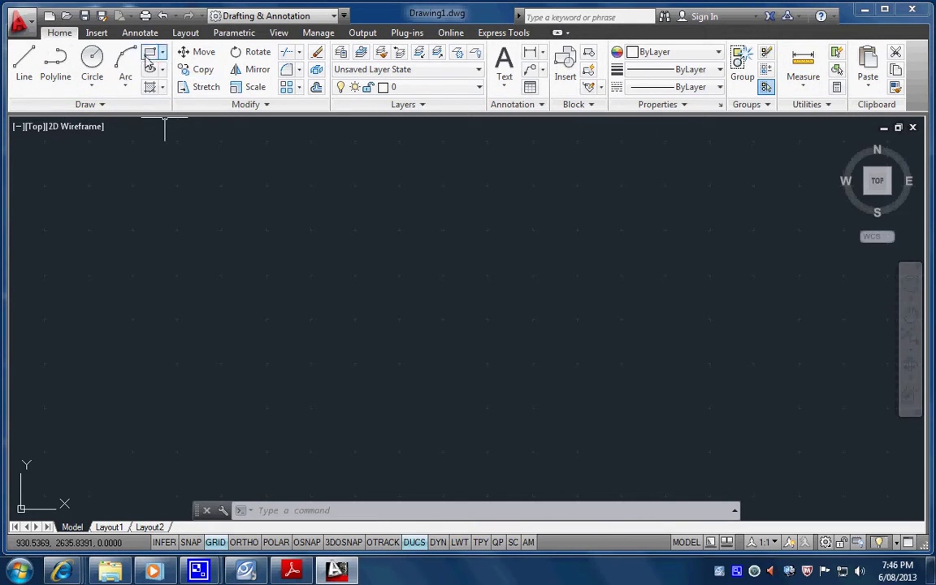
left_click(98, 34)
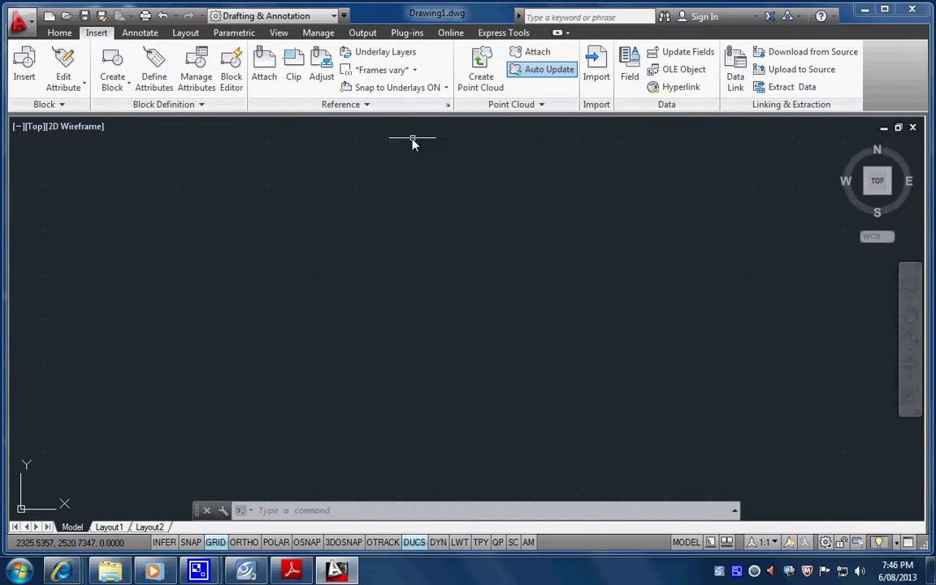
left_click(59, 33)
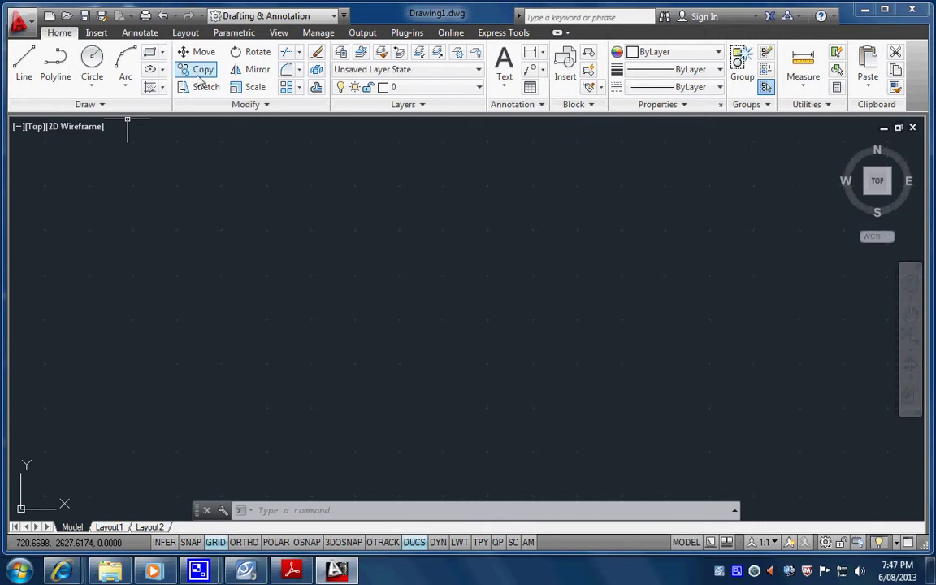
Step: Show the classic menu bar and display the AutoCAD Draw toolbar
left_click(344, 16)
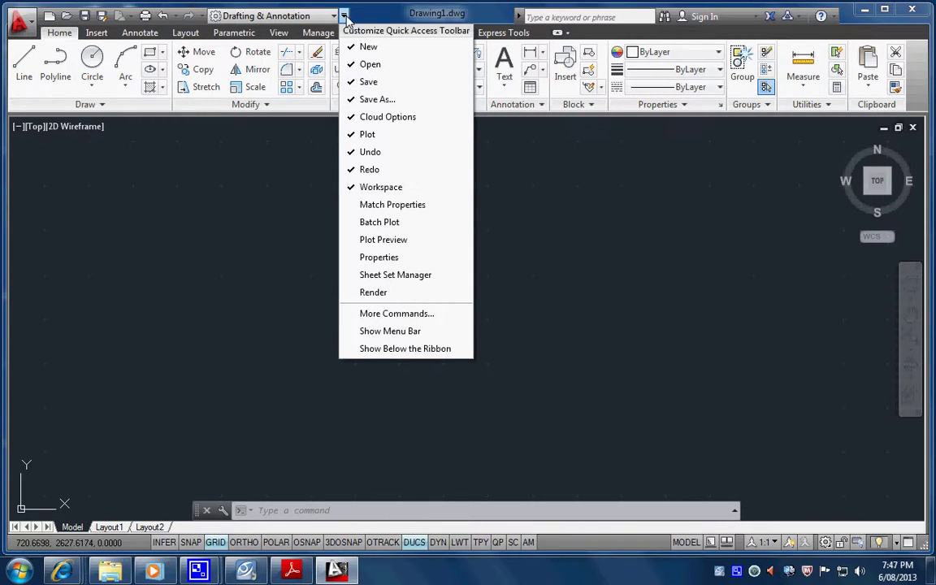
left_click(398, 331)
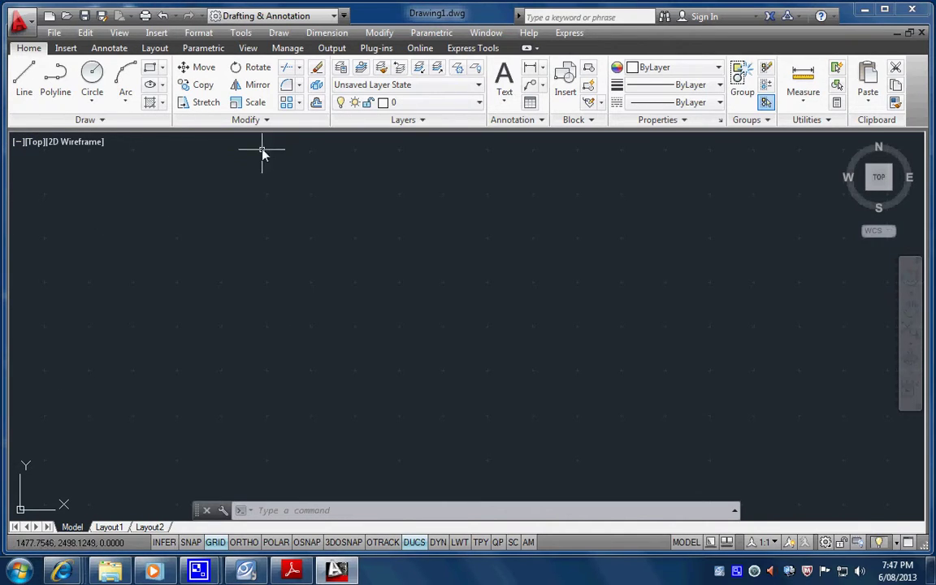
left_click(248, 48)
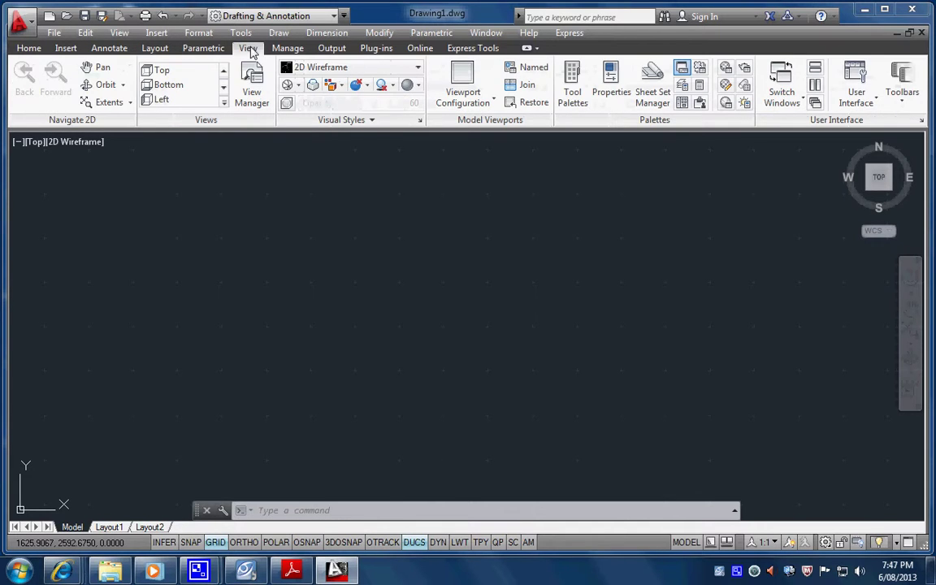
left_click(908, 104)
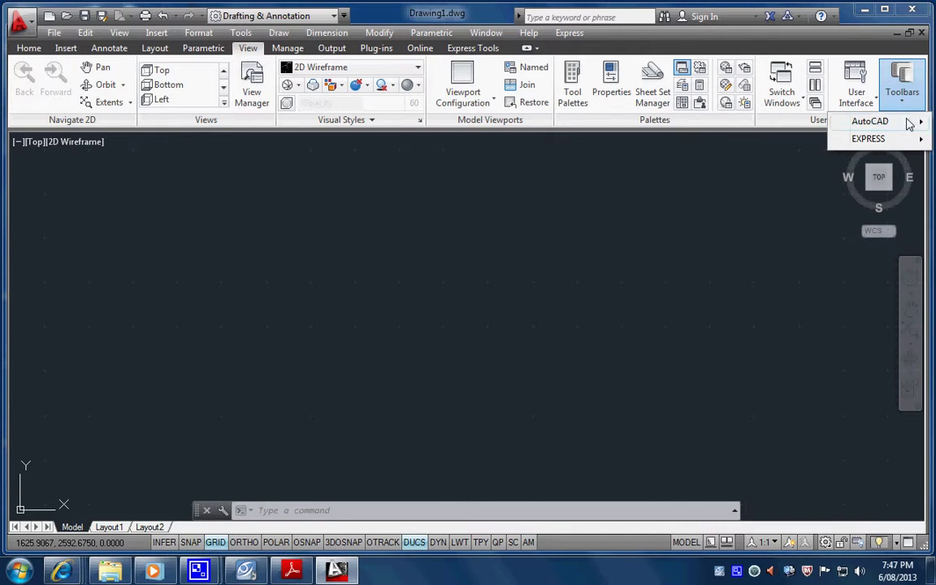
mouse_move(910, 124)
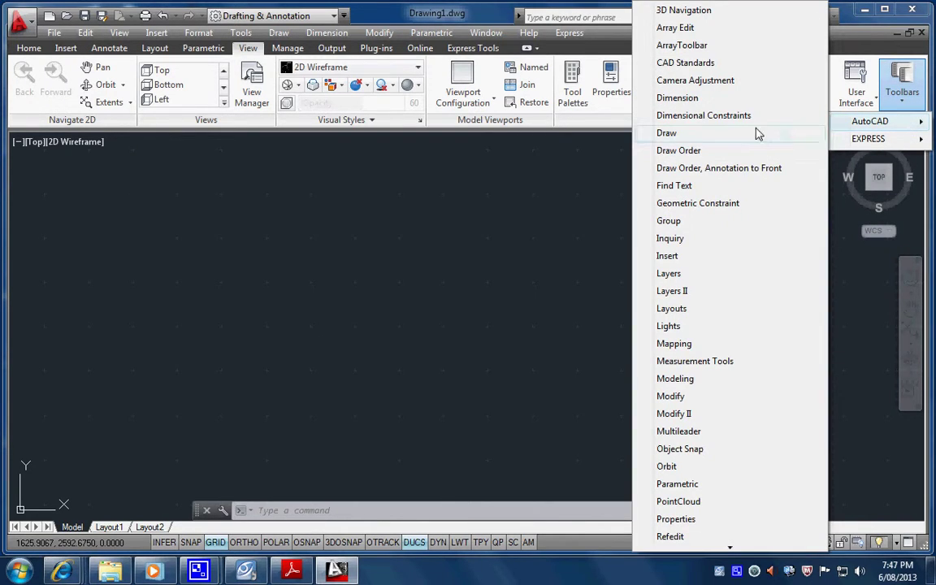
left_click(684, 134)
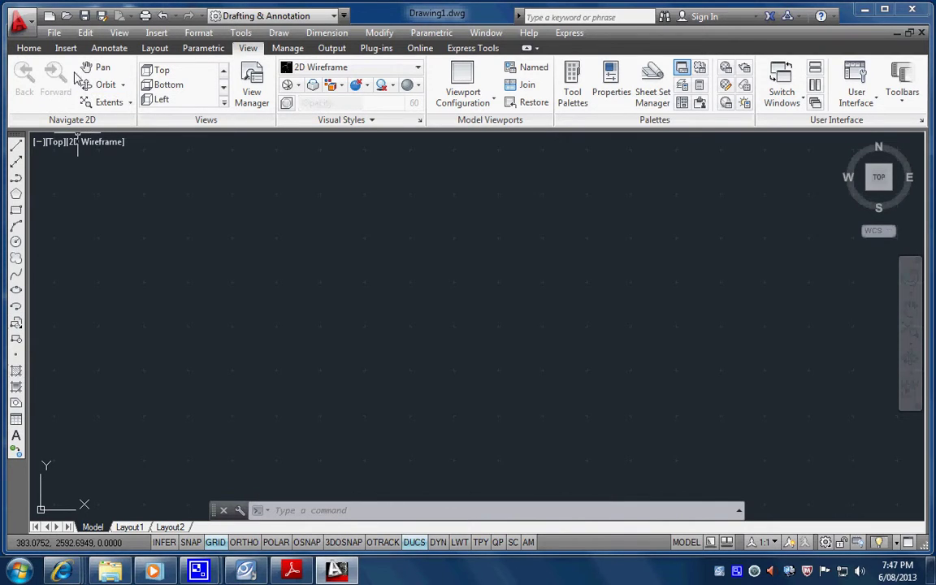
left_click(29, 48)
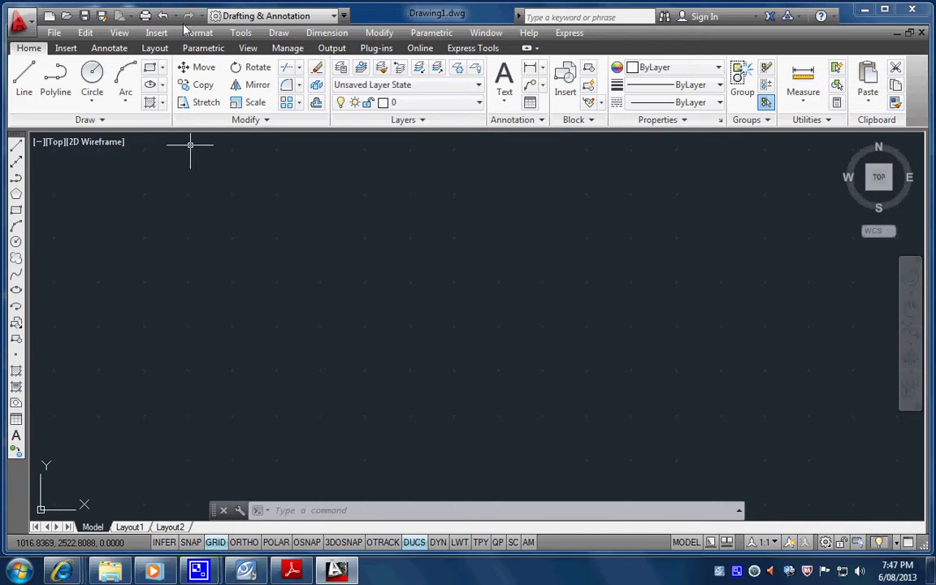
left_click(92, 101)
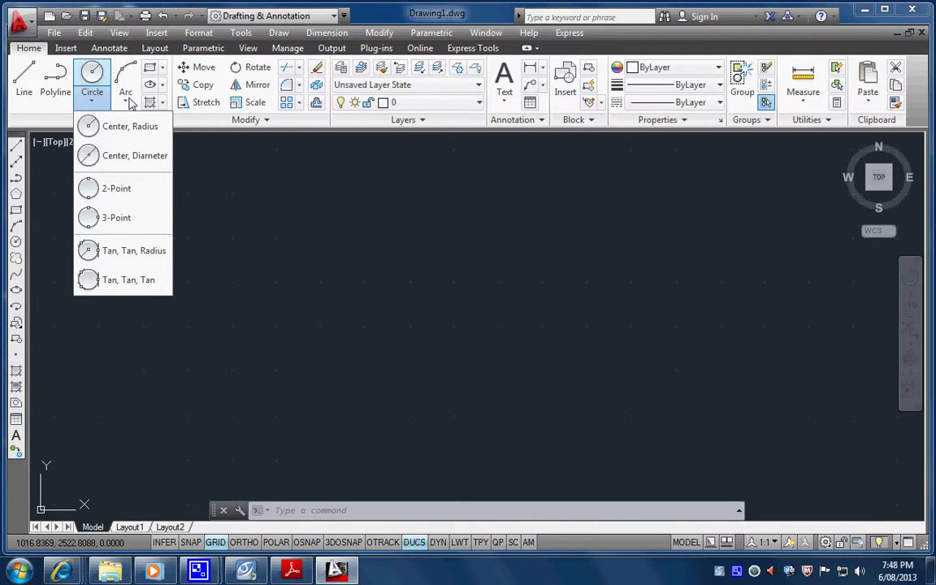
left_click(164, 70)
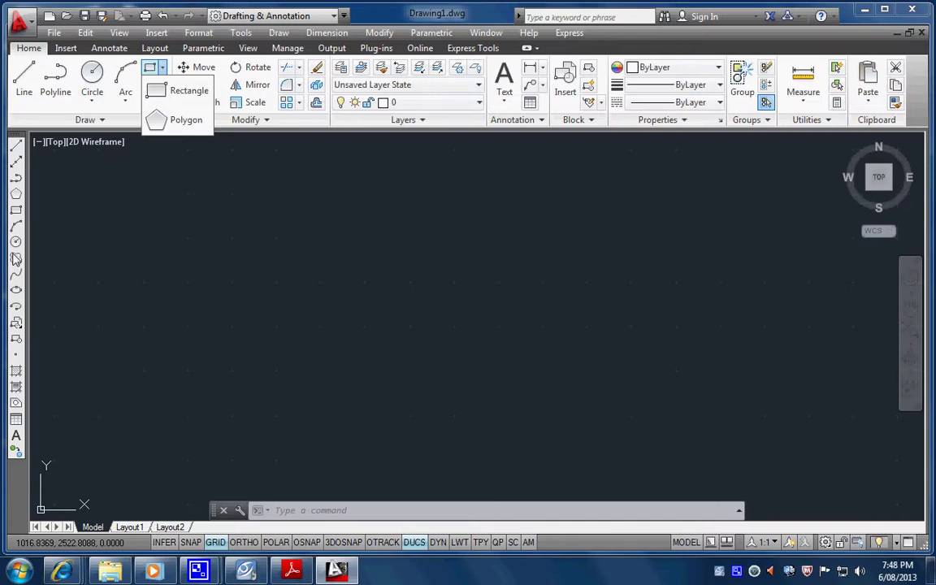
left_click(100, 121)
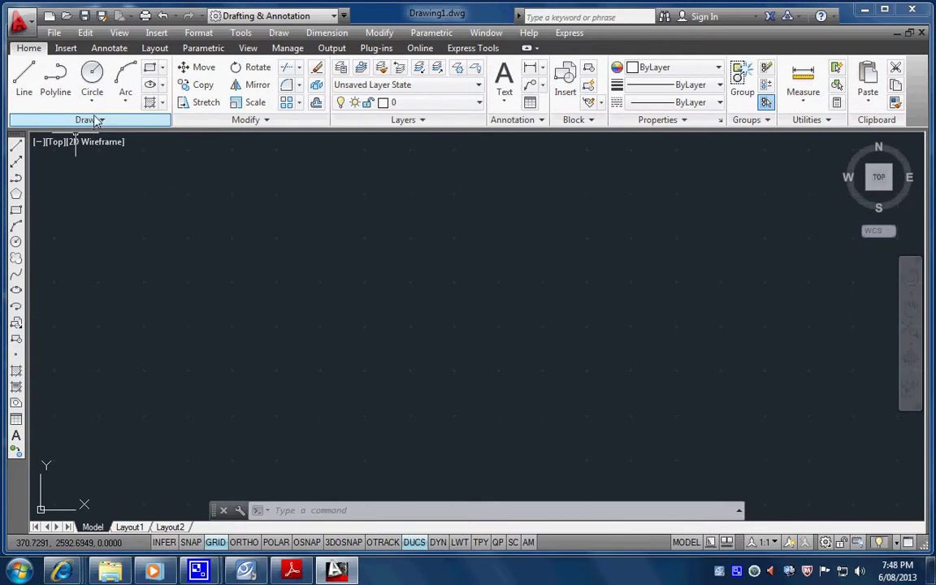
left_click(163, 102)
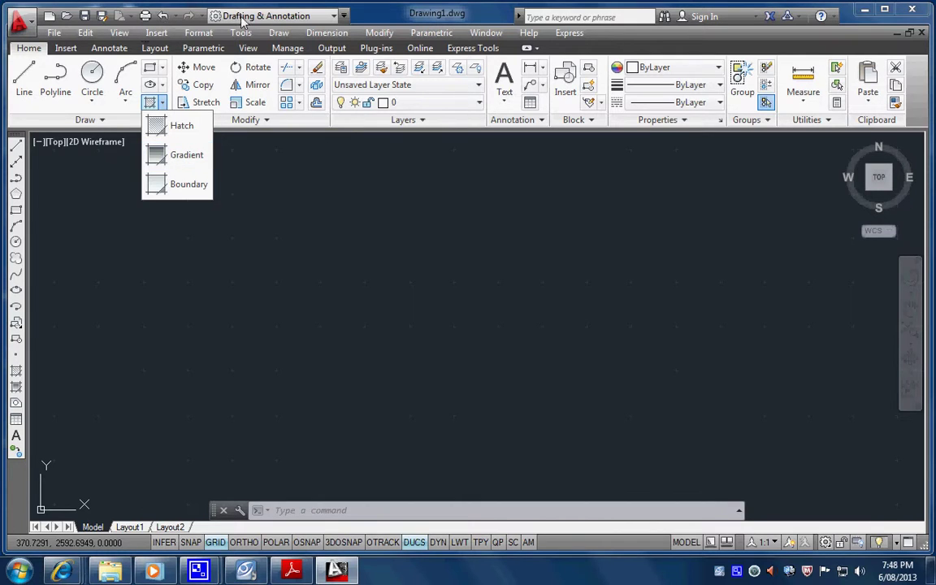
left_click(384, 13)
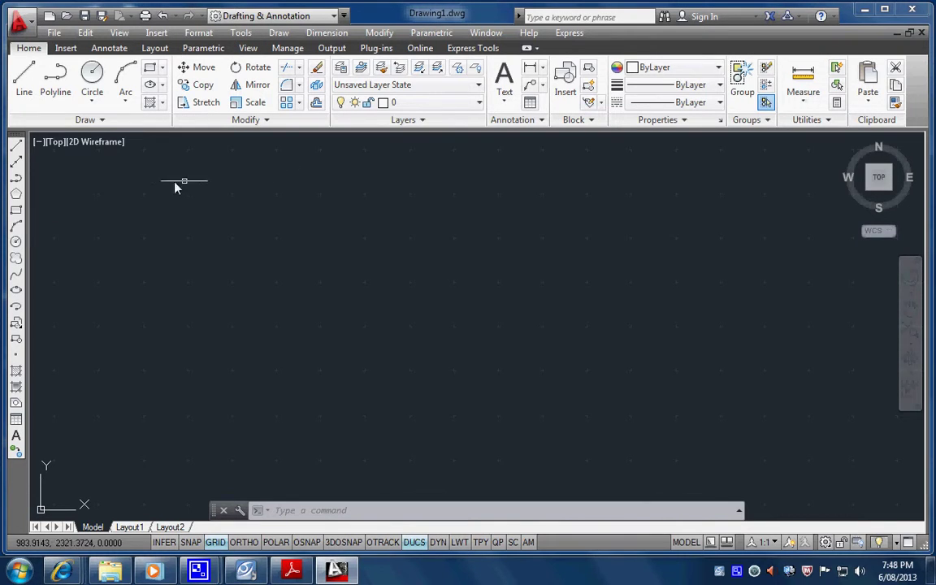
Step: Display the Modify toolbar alongside the drawing area
right_click(18, 243)
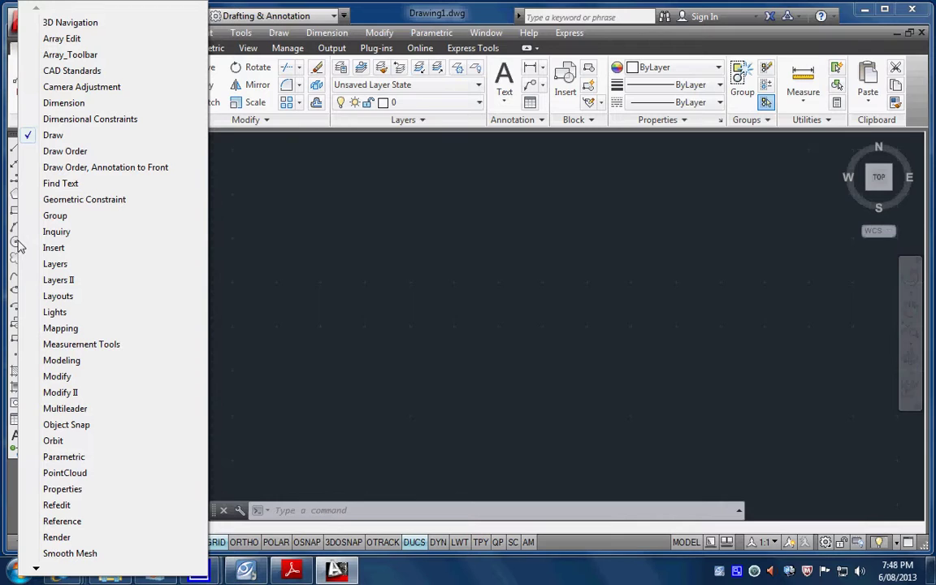
left_click(49, 377)
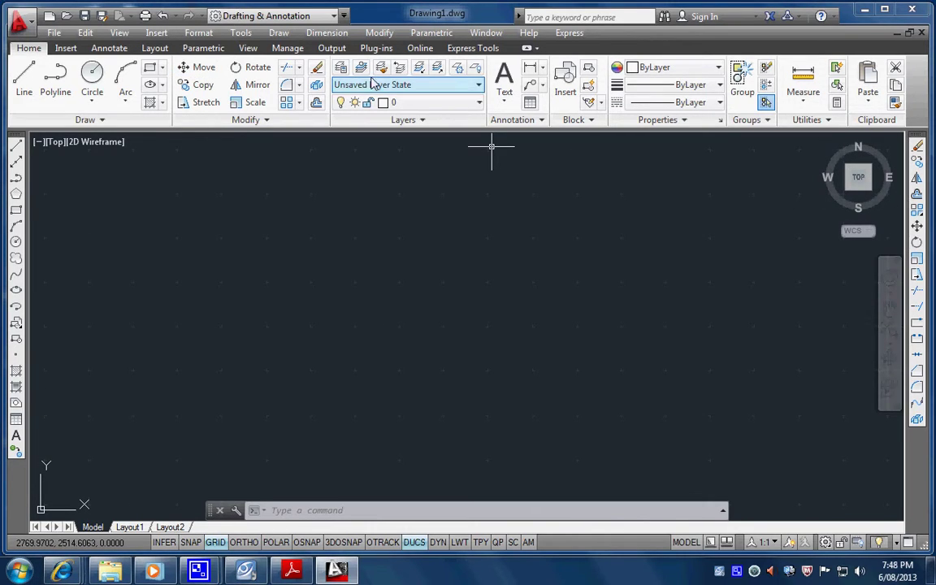
left_click(266, 120)
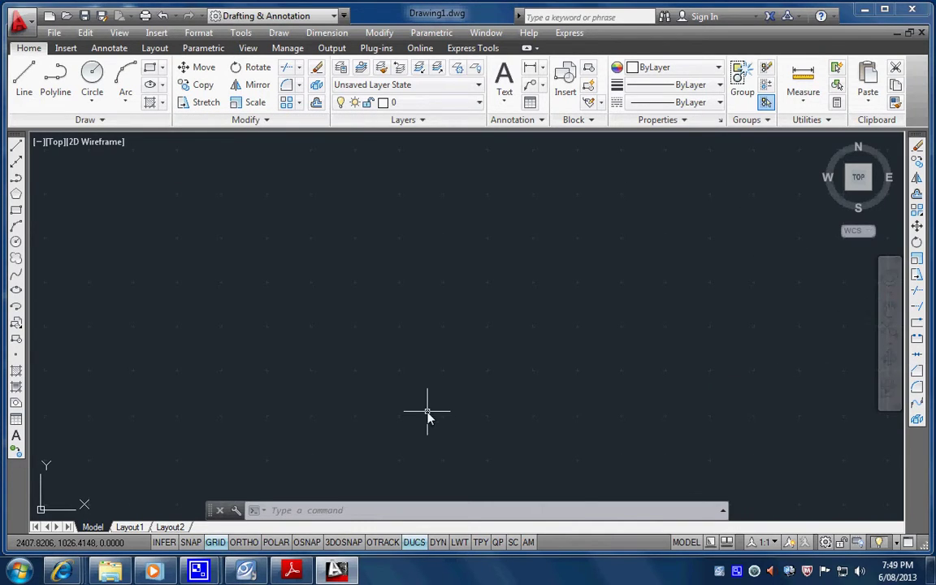
Step: Display the Object Snap toolbar and dock it vertically between the Draw toolbar and the drawing area
right_click(17, 207)
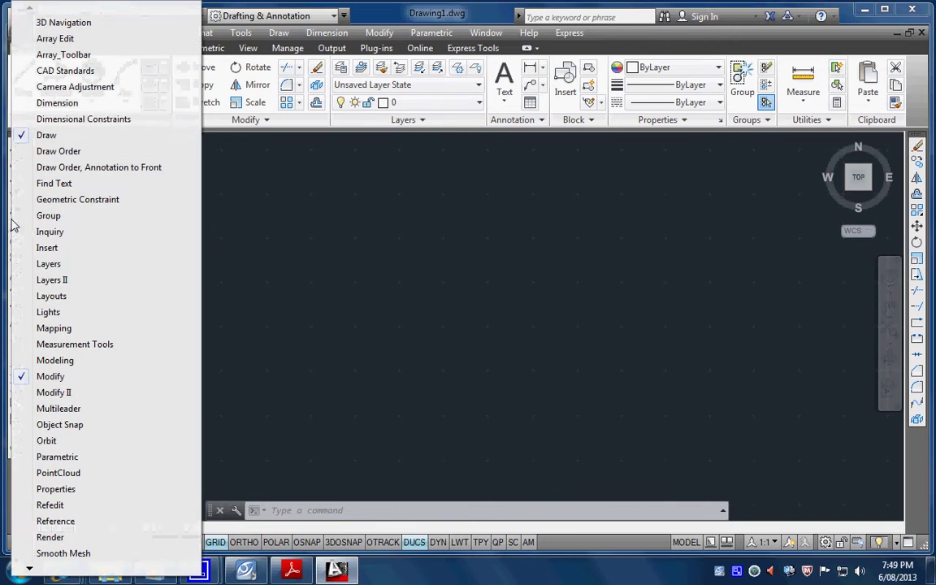
left_click(51, 425)
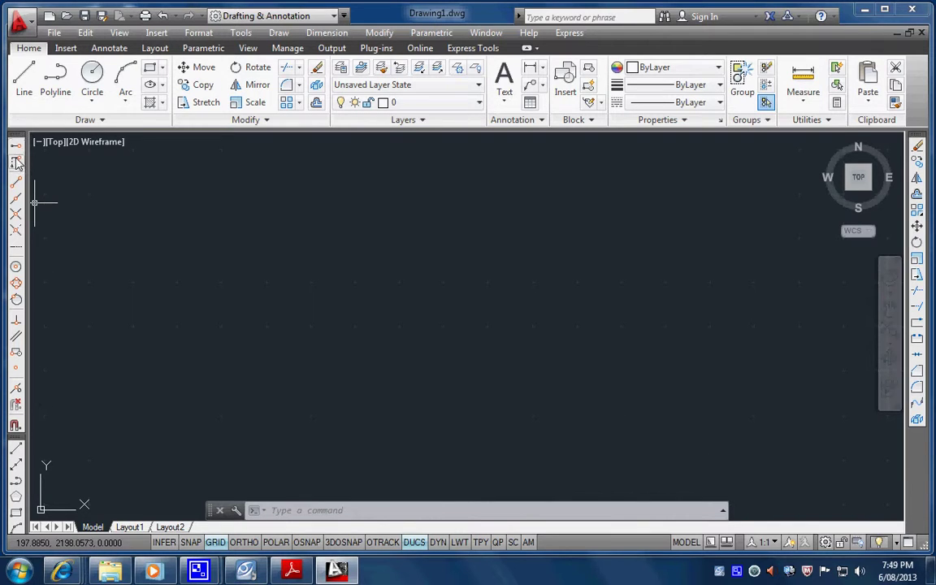
left_click_drag(17, 134, 151, 150)
mouse_move(298, 216)
left_mouse_down()
mouse_move(334, 213)
mouse_move(200, 230)
left_mouse_up()
left_click_drag(19, 212, 19, 136)
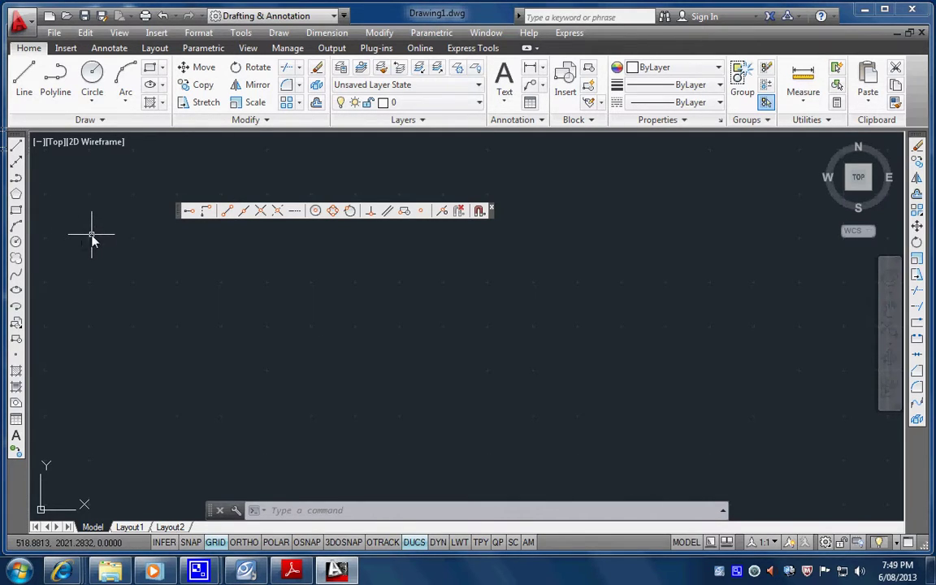
left_click_drag(178, 215, 24, 218)
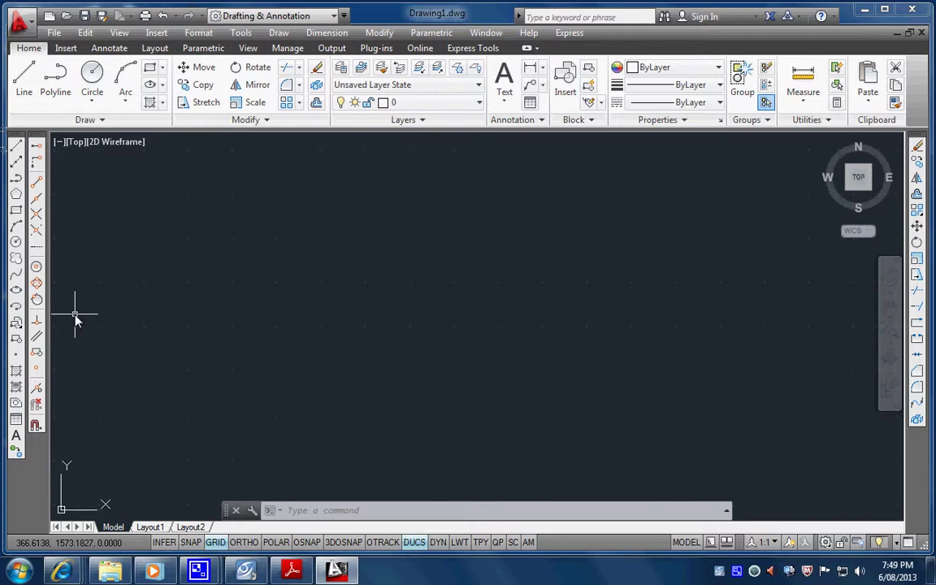
Step: Draw a wide triangle with the Line tool, turning object snap on to close it exactly at its starting endpoint
left_click(23, 80)
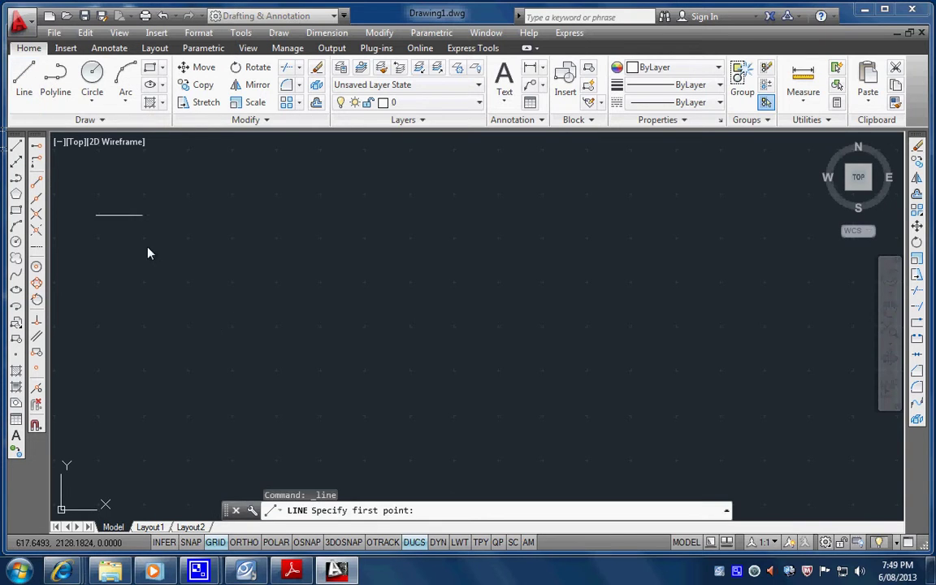
left_click(252, 365)
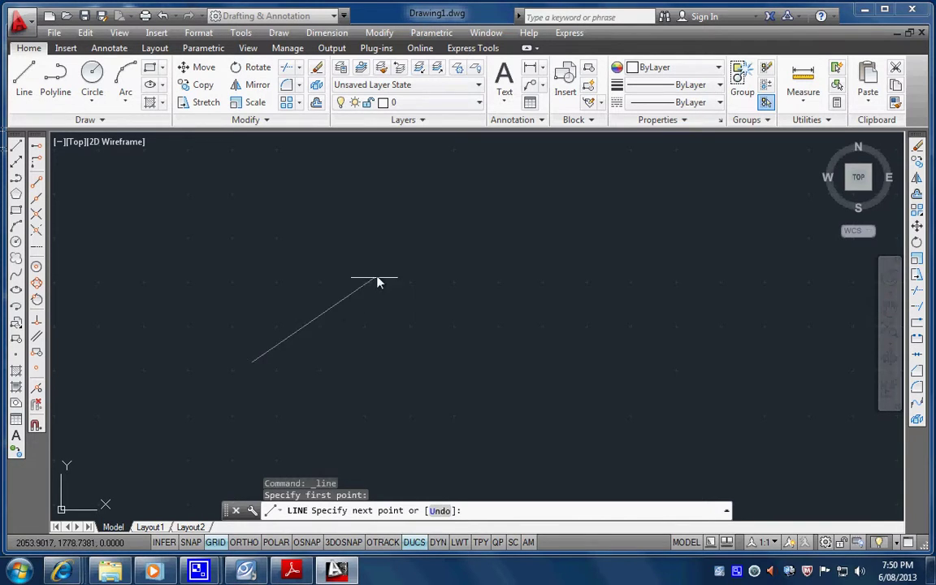
left_click(494, 210)
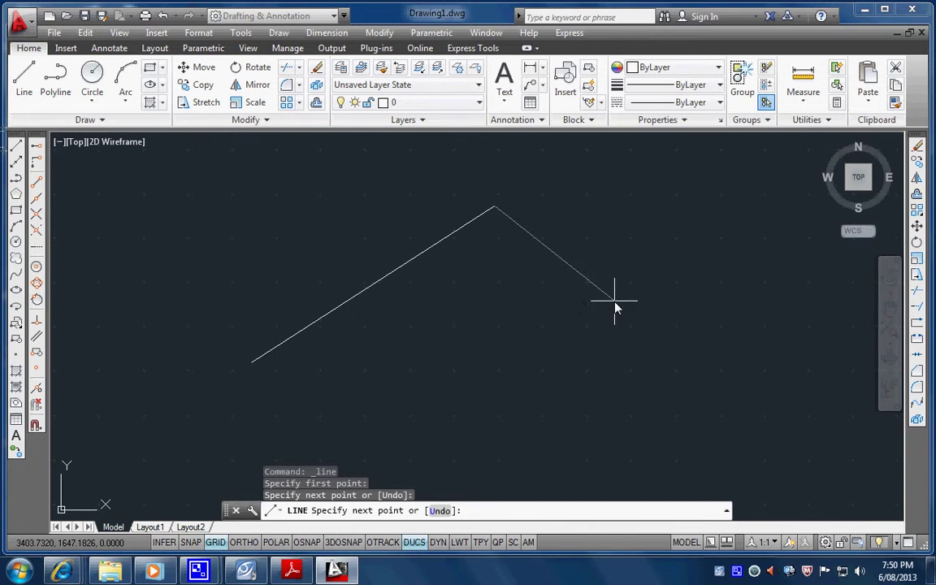
left_click(780, 380)
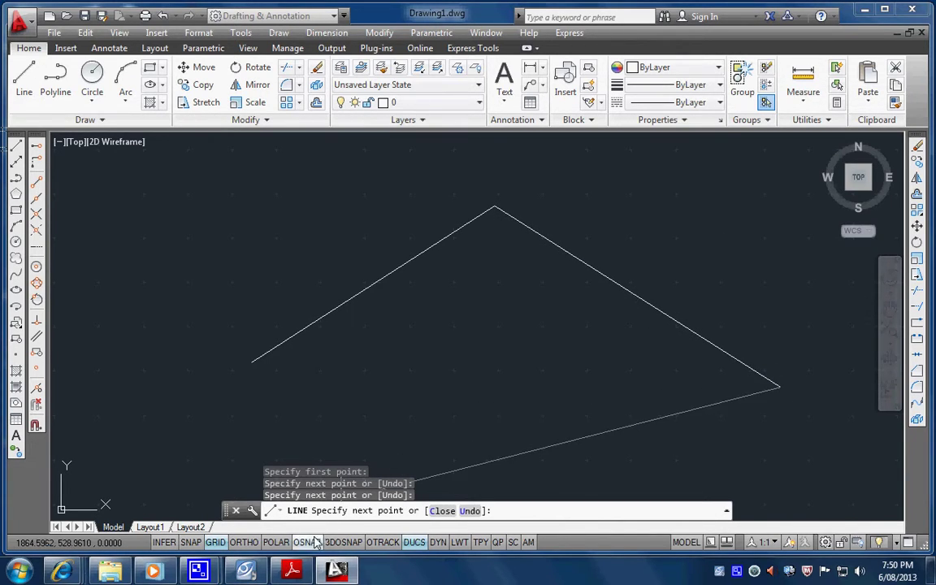
key("F3")
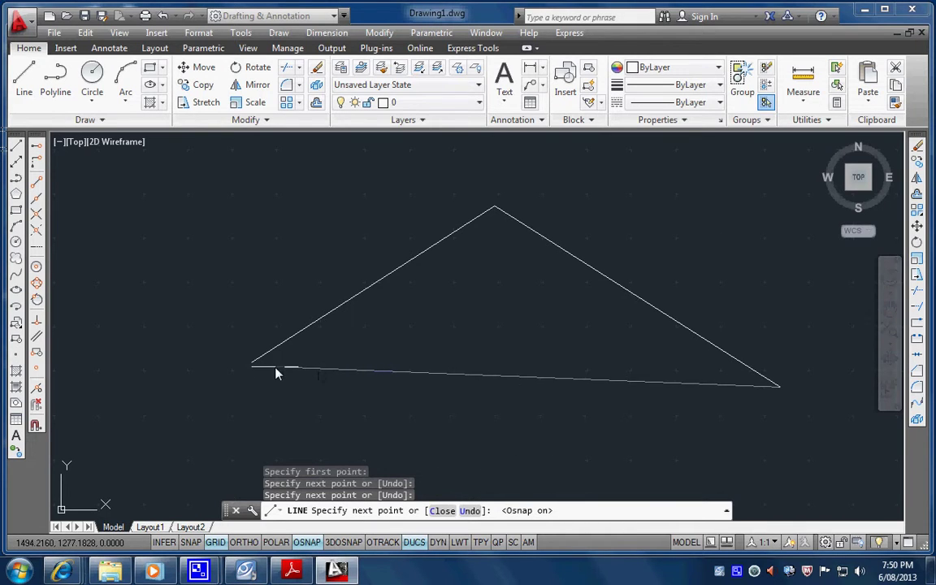
left_click(254, 362)
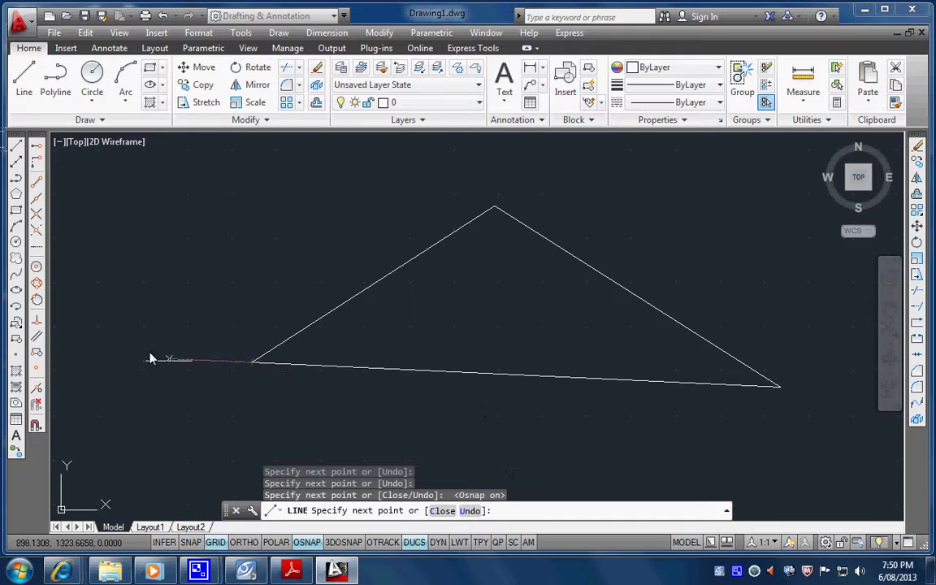
Step: Continue the line from the triangle's left corner to the midpoint of its right side and on to the midpoint of its base, using midpoint snaps
left_click(34, 179)
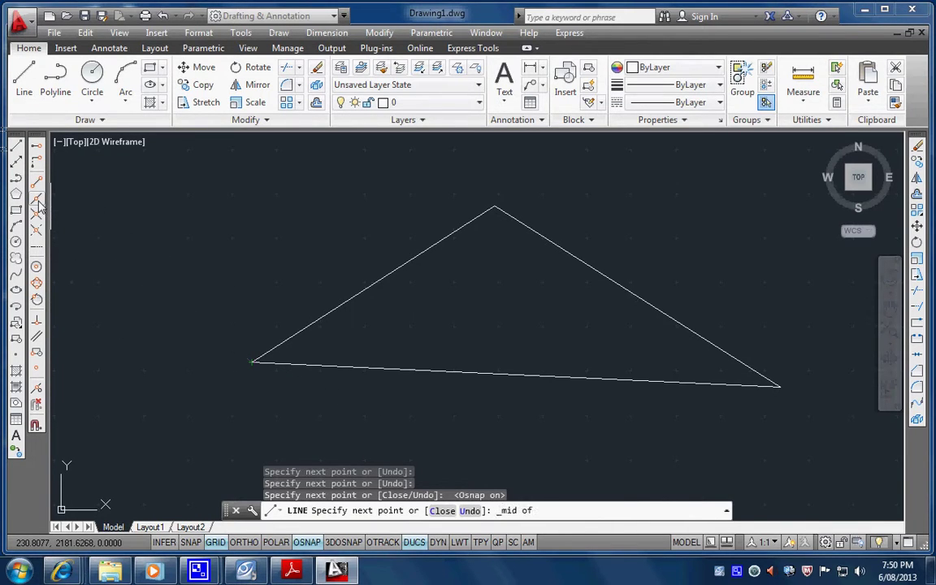
left_click(623, 292)
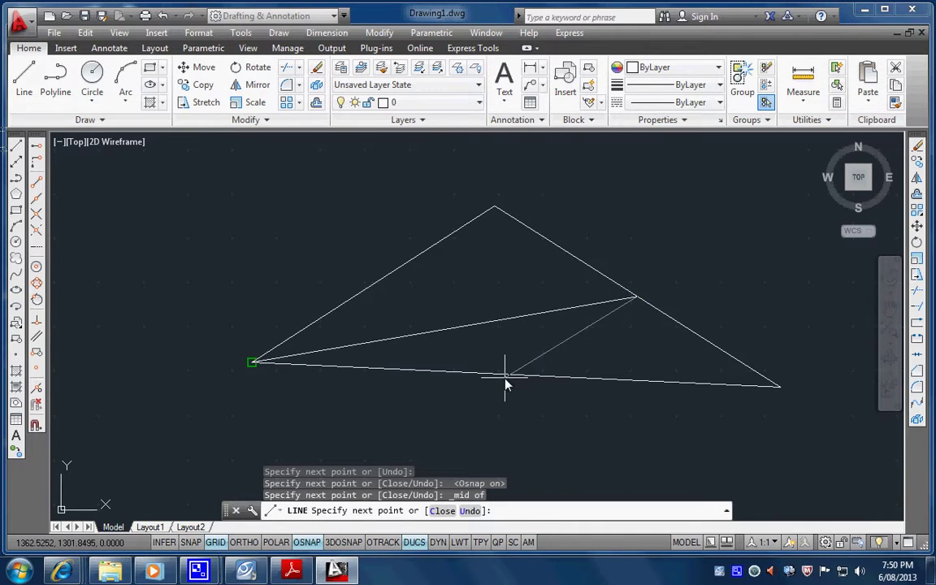
left_click(36, 203)
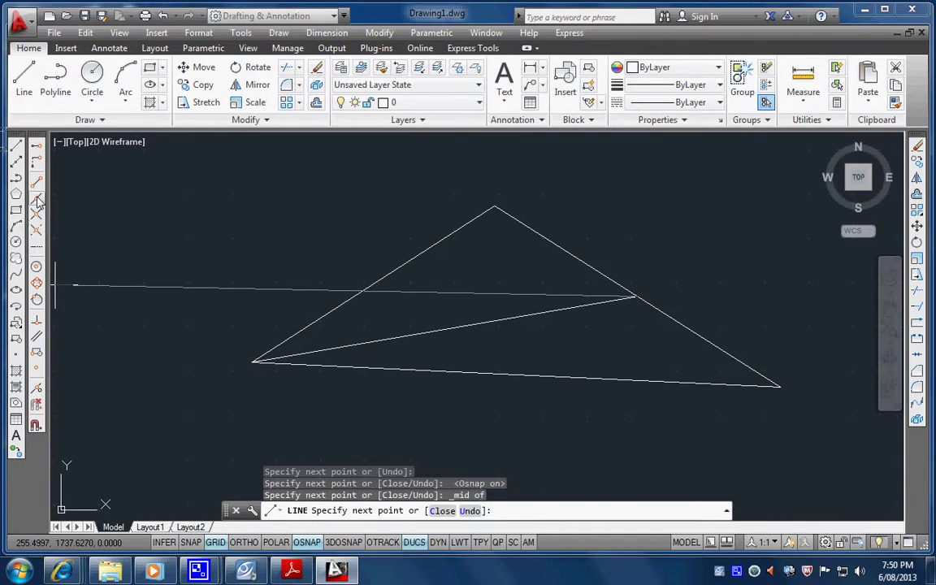
left_click(477, 381)
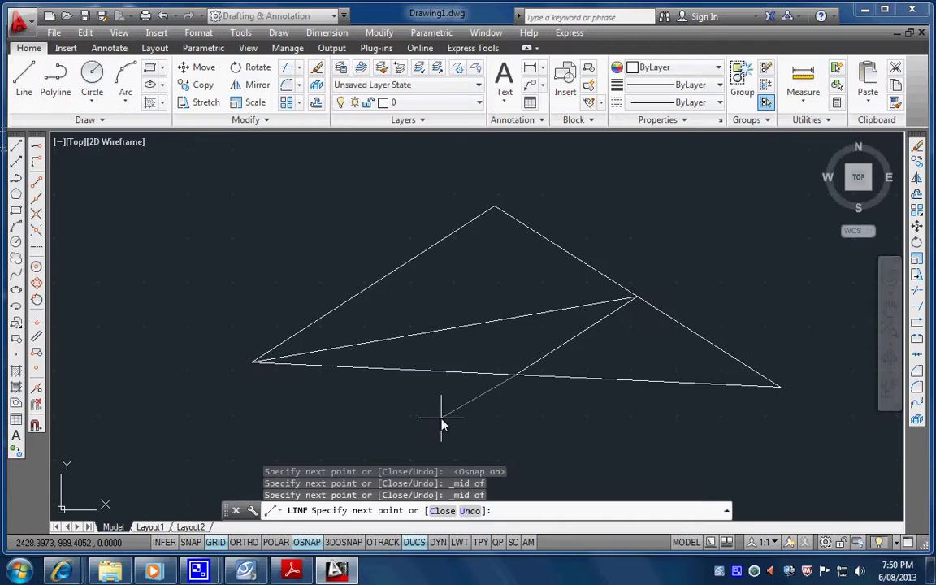
key("Return")
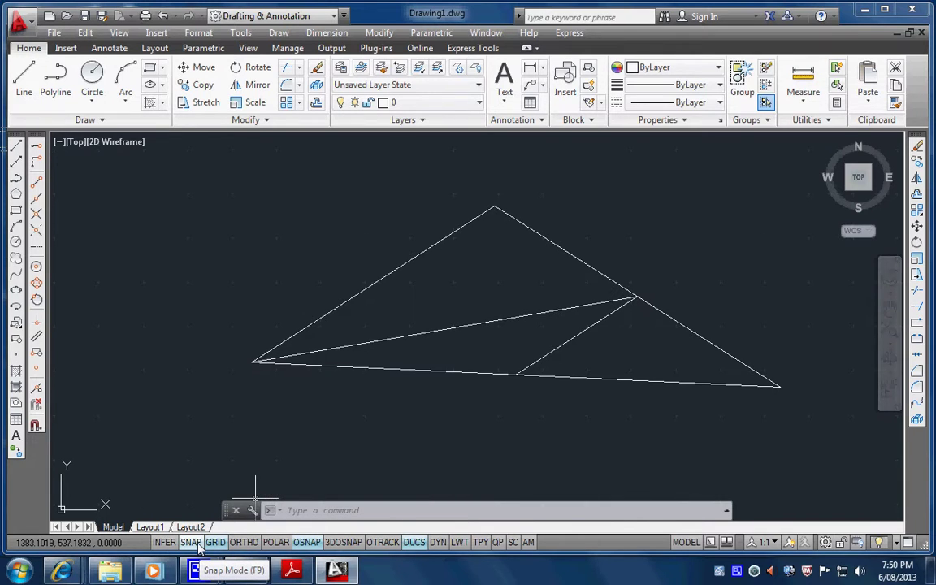
Step: Display the status bar's drafting toggles as icons instead of text labels
right_click(196, 544)
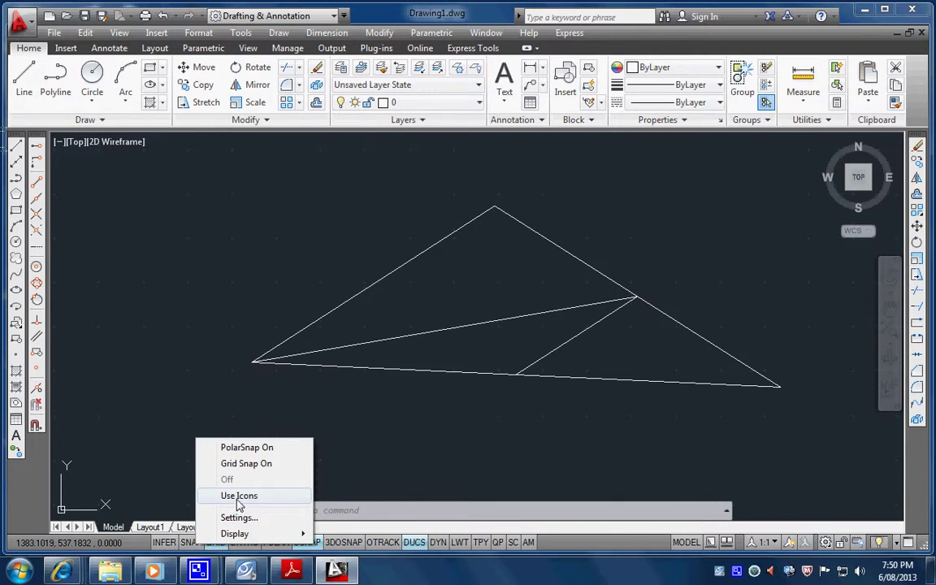
left_click(238, 496)
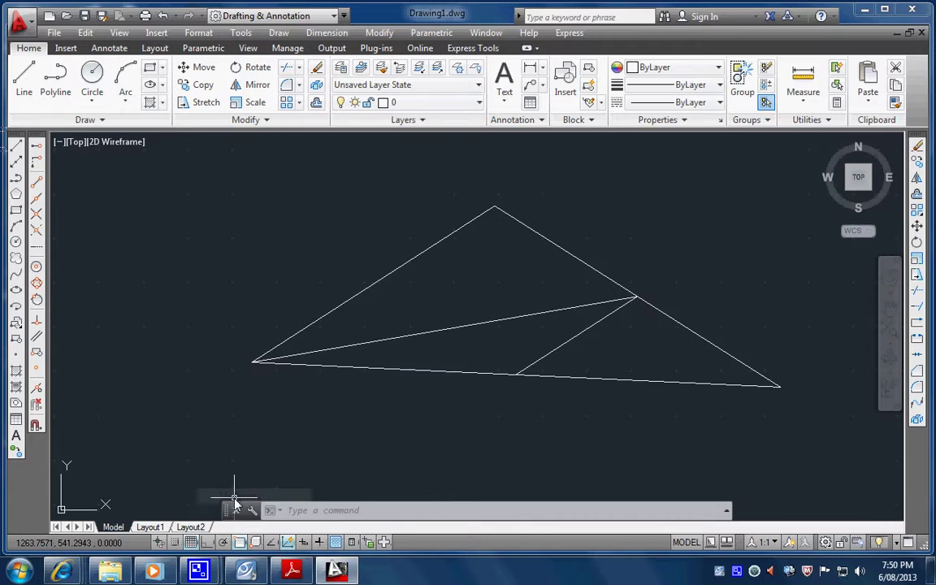
mouse_move(257, 562)
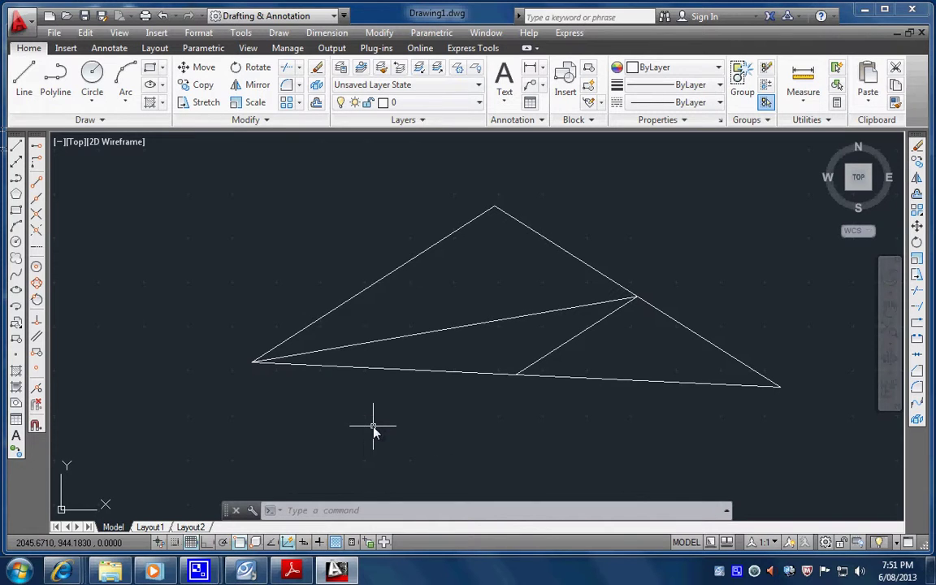
Step: Check the options of the icon-style object snap, polar and ortho toggles, and return all toggles to text labels
right_click(243, 543)
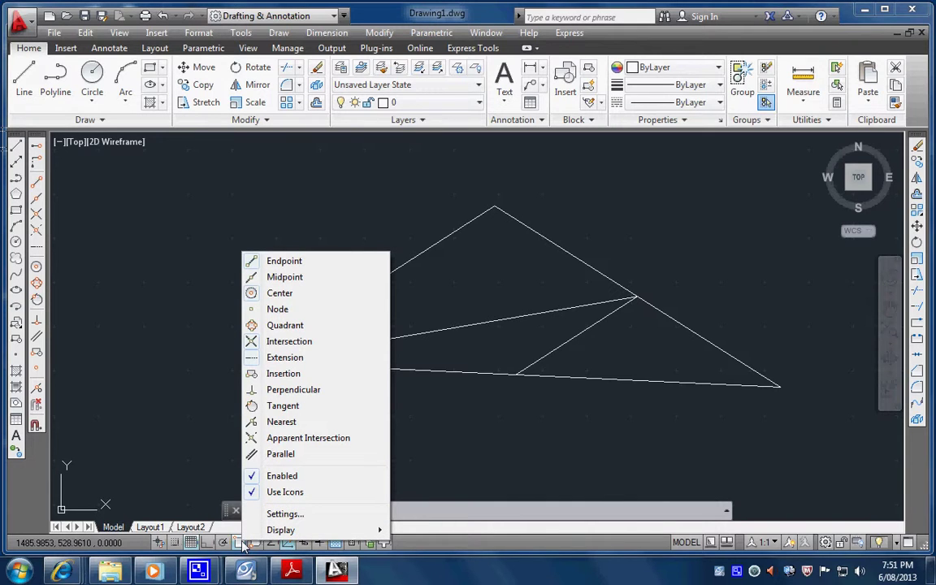
right_click(224, 543)
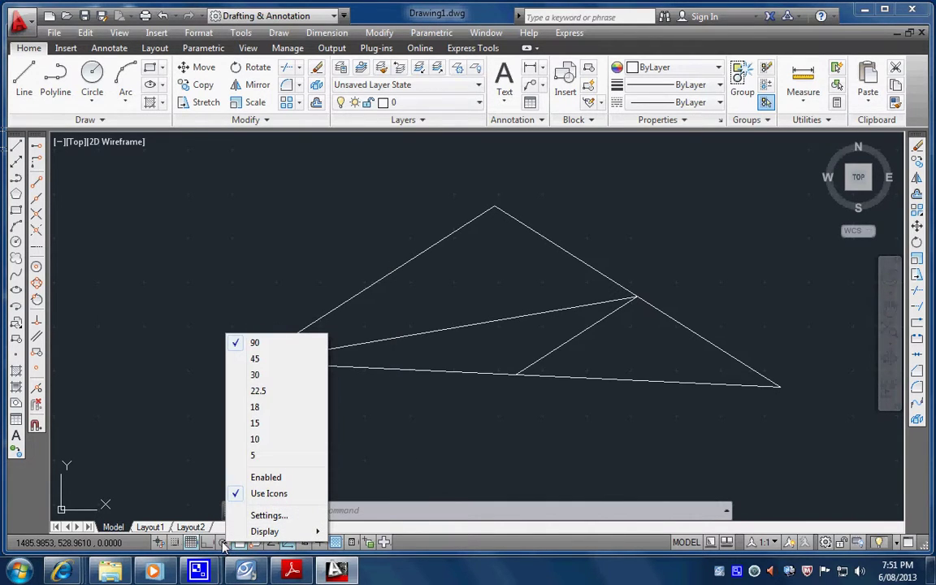
right_click(209, 544)
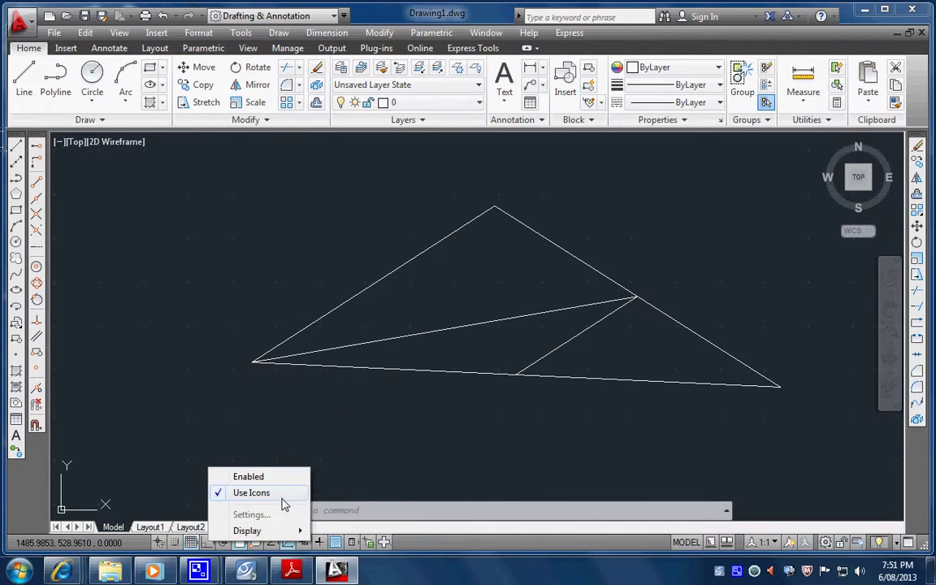
right_click(288, 543)
right_click(265, 542)
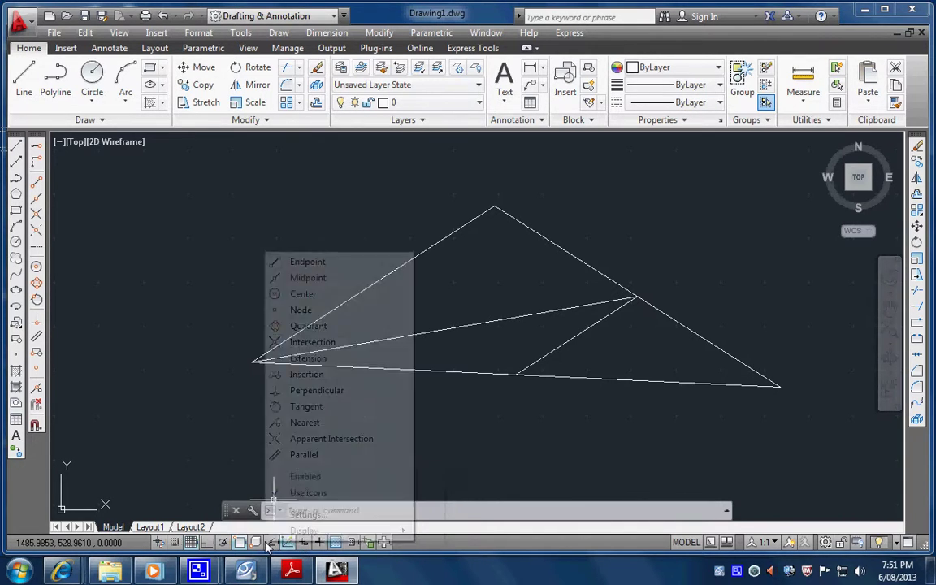
left_click(310, 493)
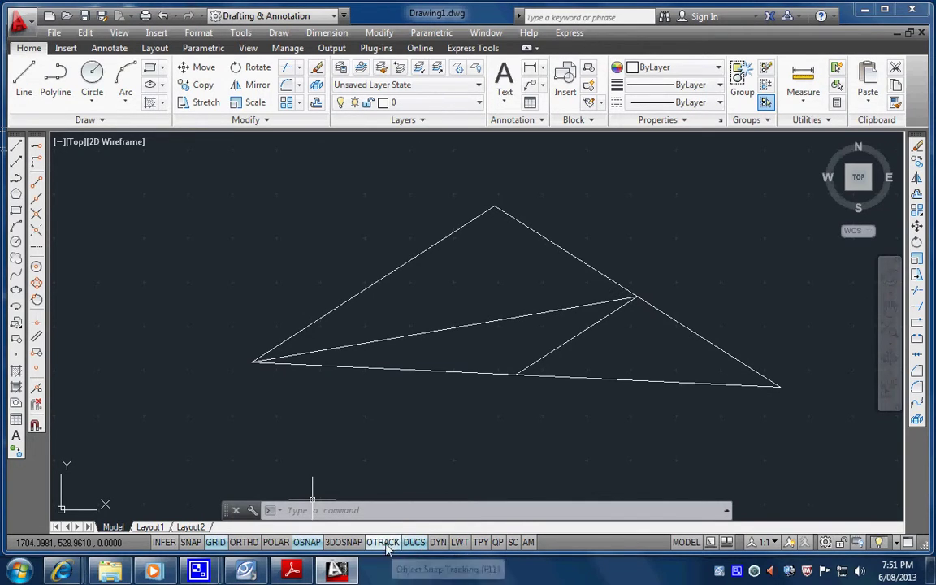
Step: Toggle dynamic input off and turn Ortho mode on
left_click(276, 542)
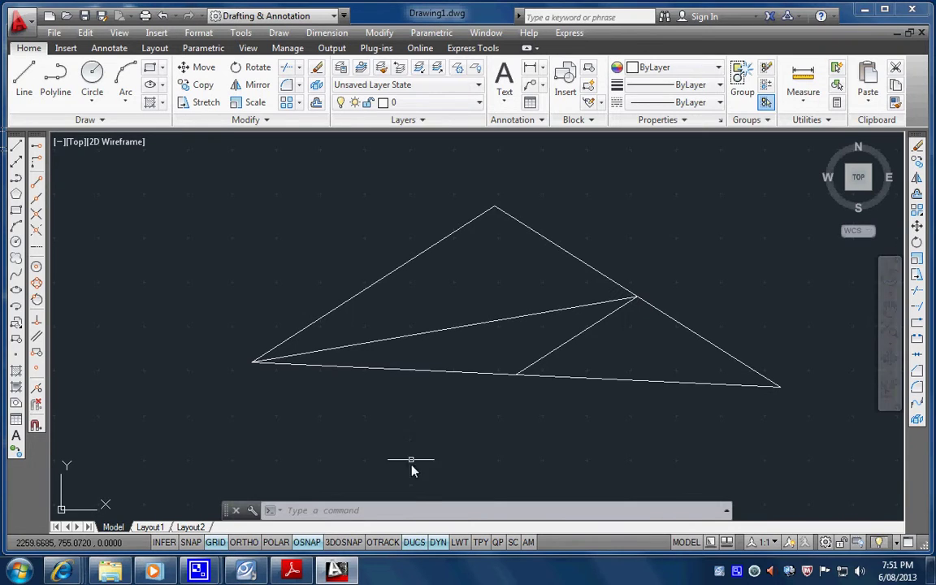
left_click(440, 545)
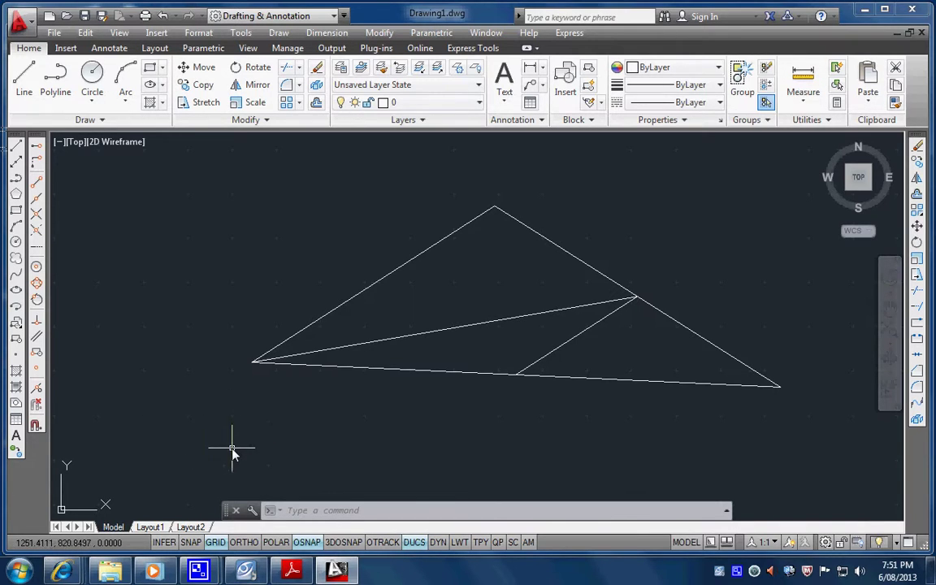
left_click(244, 542)
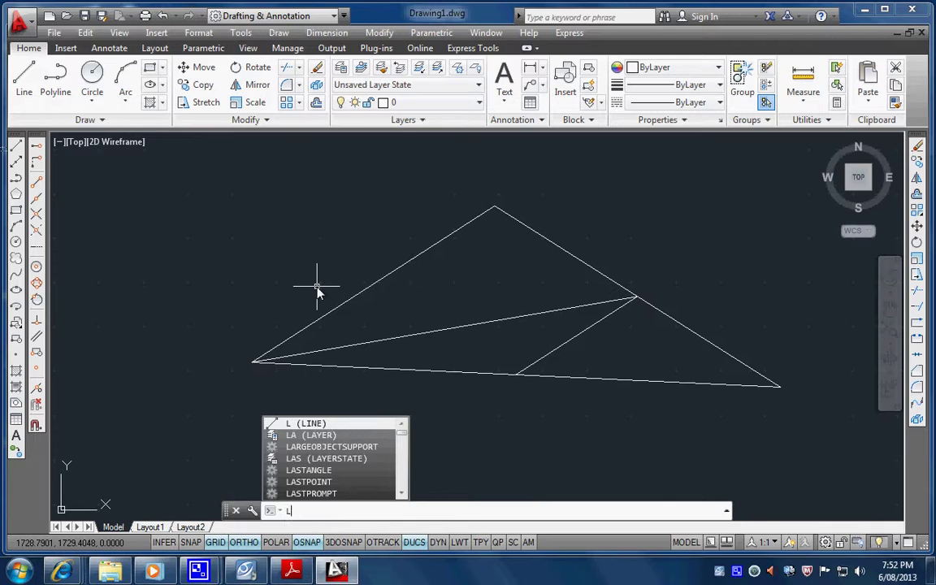
type("liv")
key("BackSpace")
type("ne")
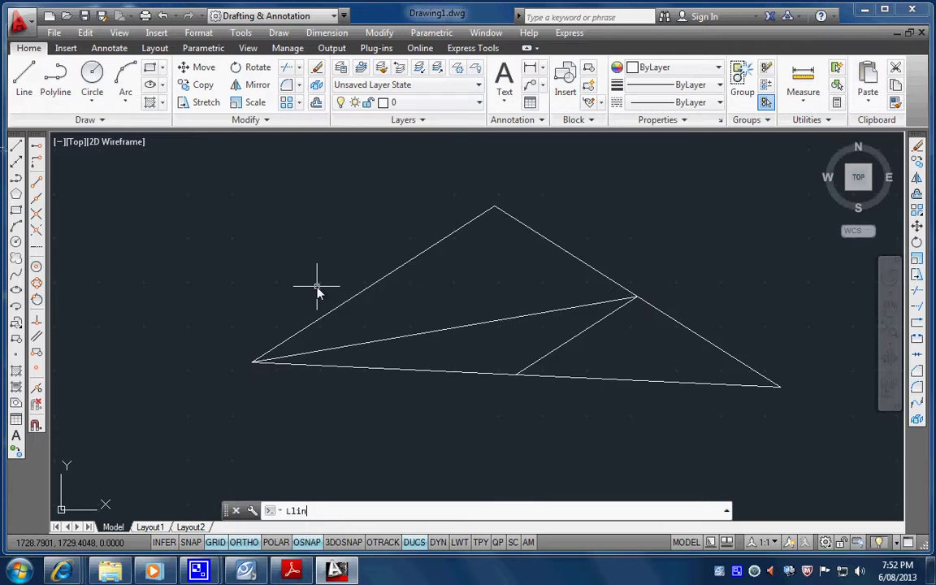
key("BackSpace")
key("BackSpace")
key("BackSpace")
key("BackSpace")
key("BackSpace")
Step: With the LINE command, draw a vertical segment upward and a horizontal segment to its right, left of the triangle
type("LINE")
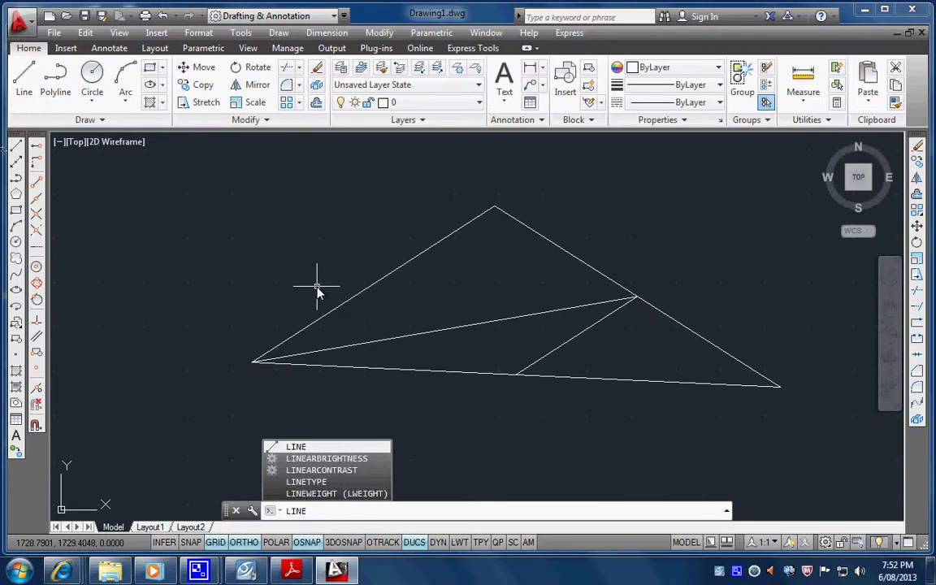
key("Return")
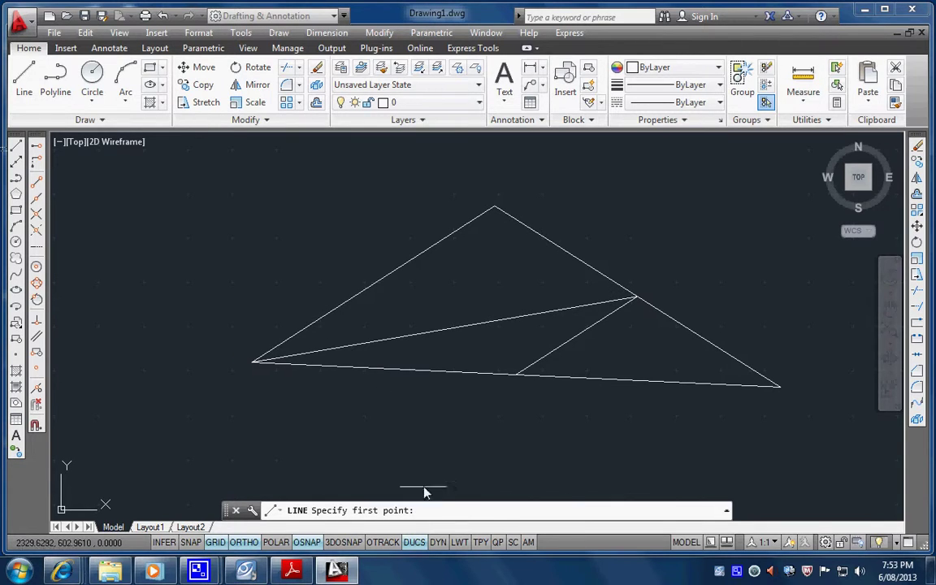
left_click(177, 321)
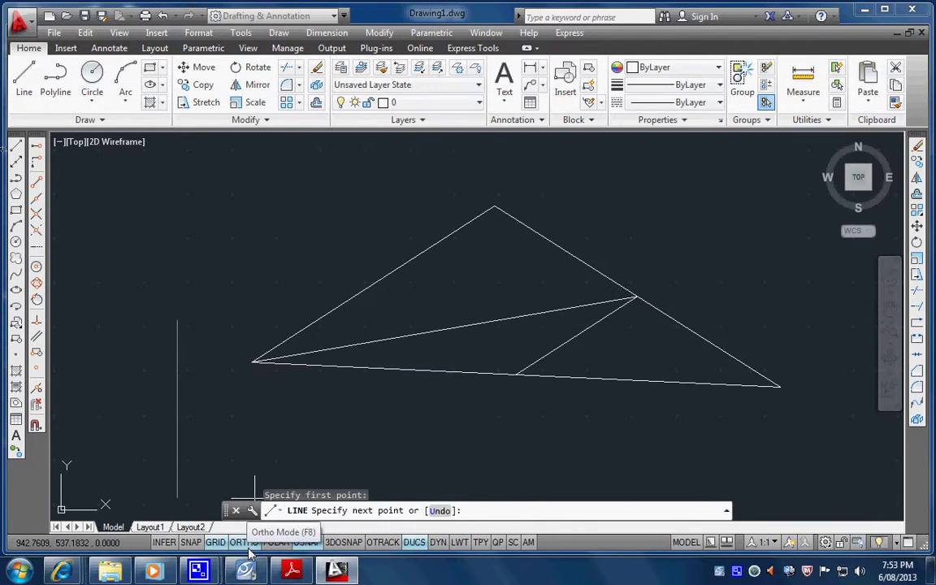
left_click(203, 209)
left_click(349, 210)
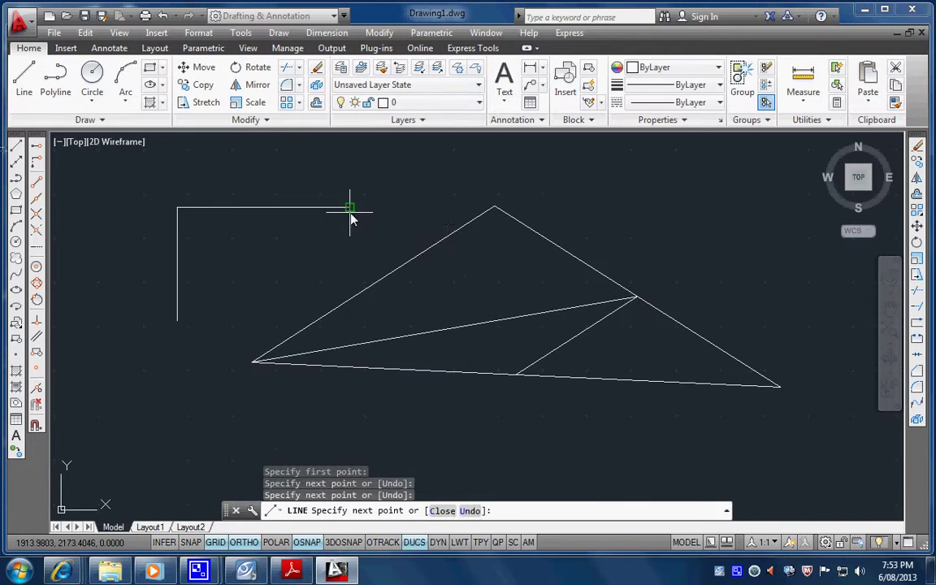
Step: Turn Ortho mode off and finish the line with a segment sloping up to the right from the horizontal segment's end
left_click(243, 542)
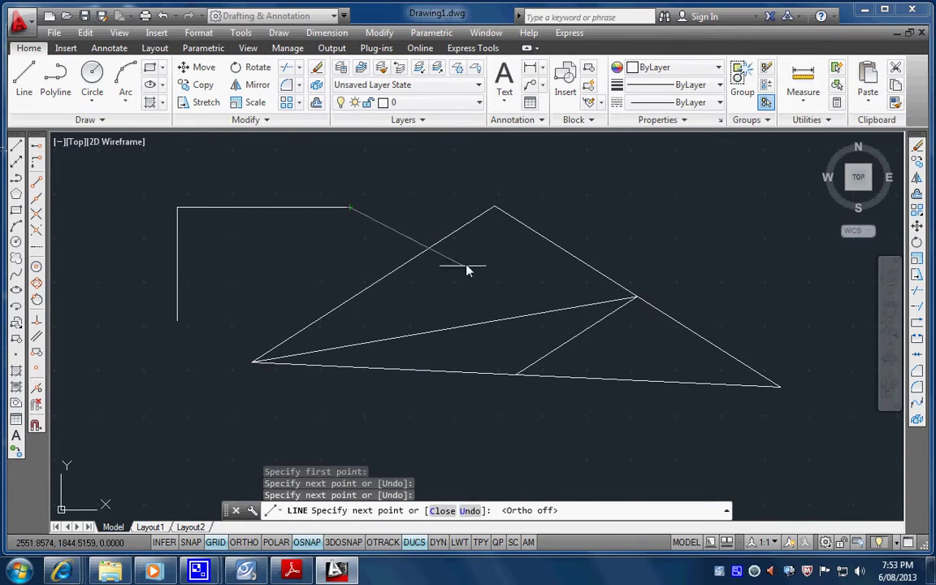
left_click(433, 171)
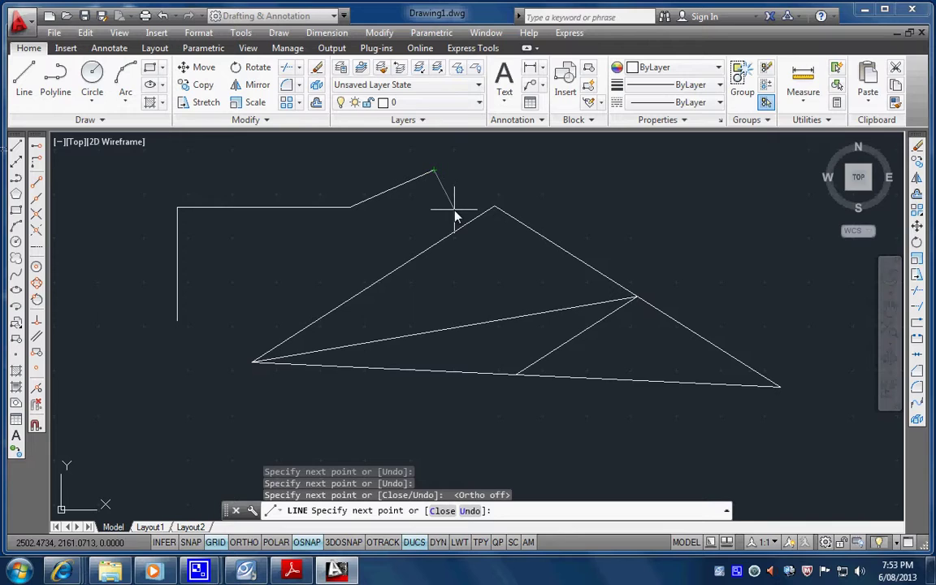
key("Return")
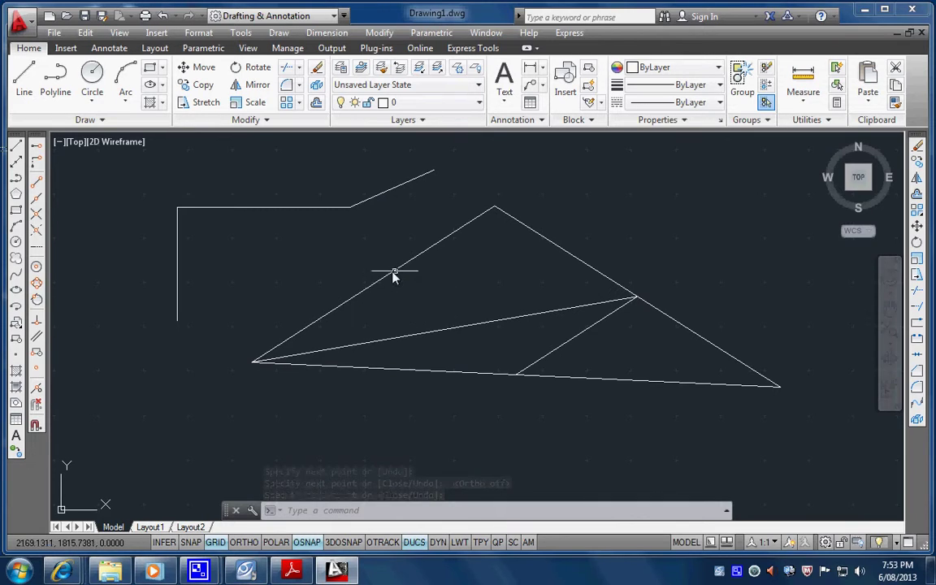
Step: Draw a freehand three-segment line beside the triangle, its last segment crossing the triangle's left side
left_click(15, 144)
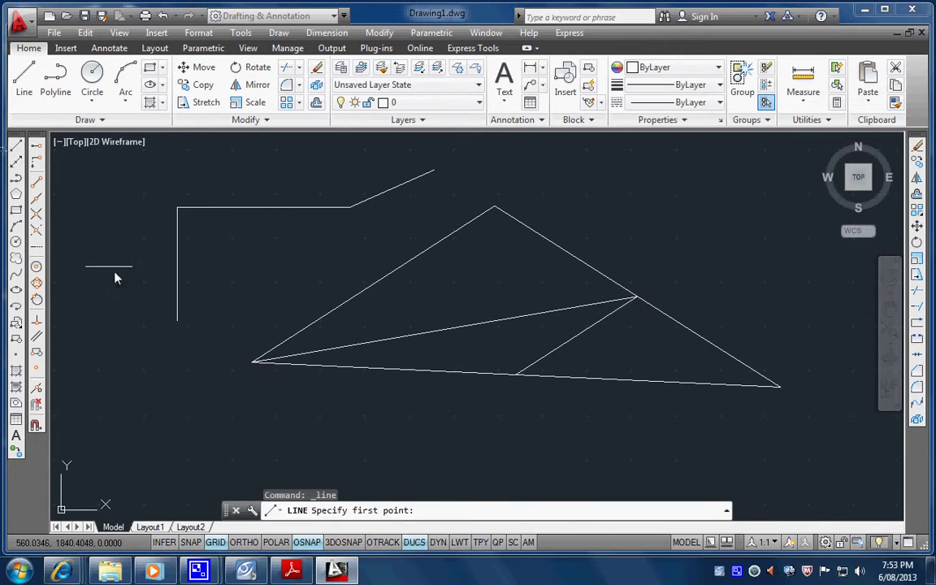
left_click(211, 351)
left_click(283, 264)
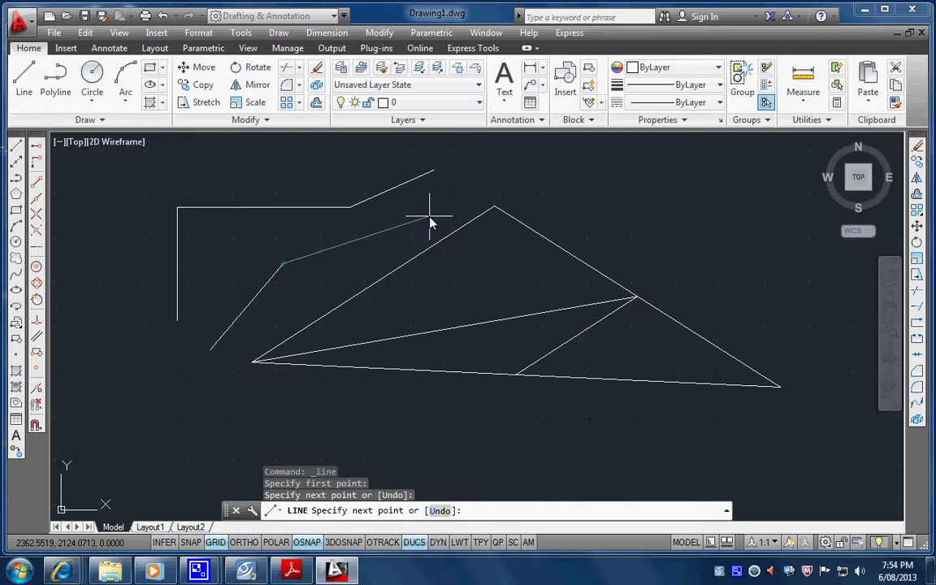
left_click(430, 217)
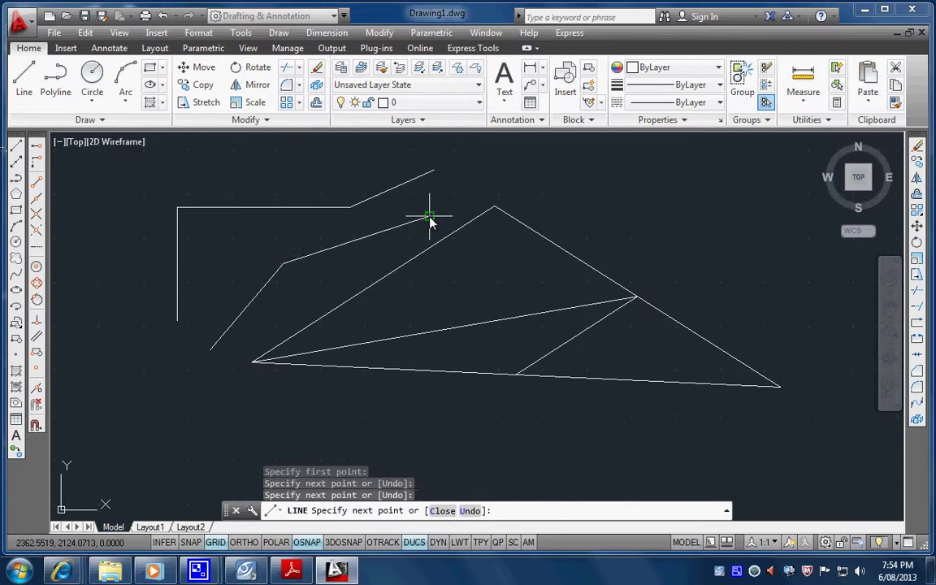
left_click(465, 278)
key("Return")
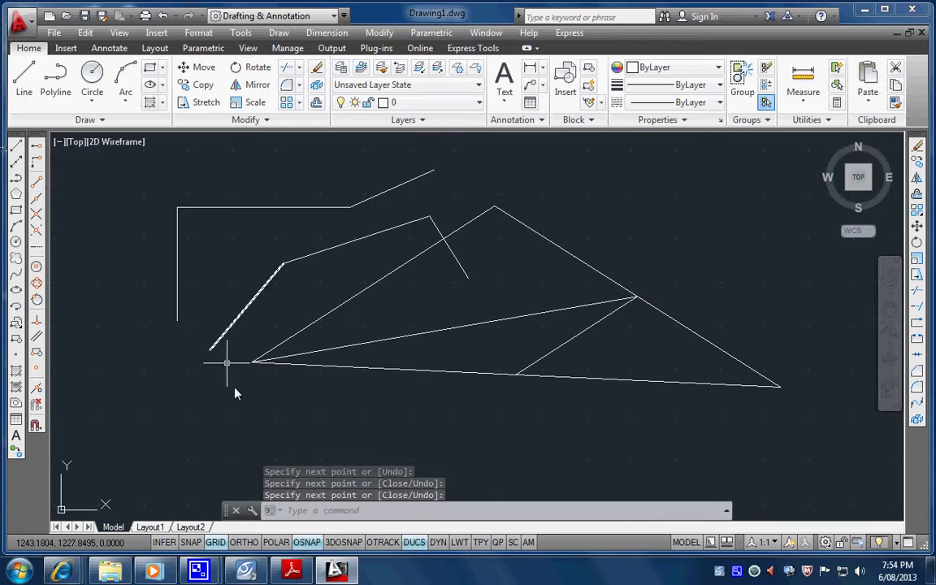
Step: Review the menu bar commands and the shortcut options for the newest line's middle segment, leaving the segment deselected
left_click(279, 34)
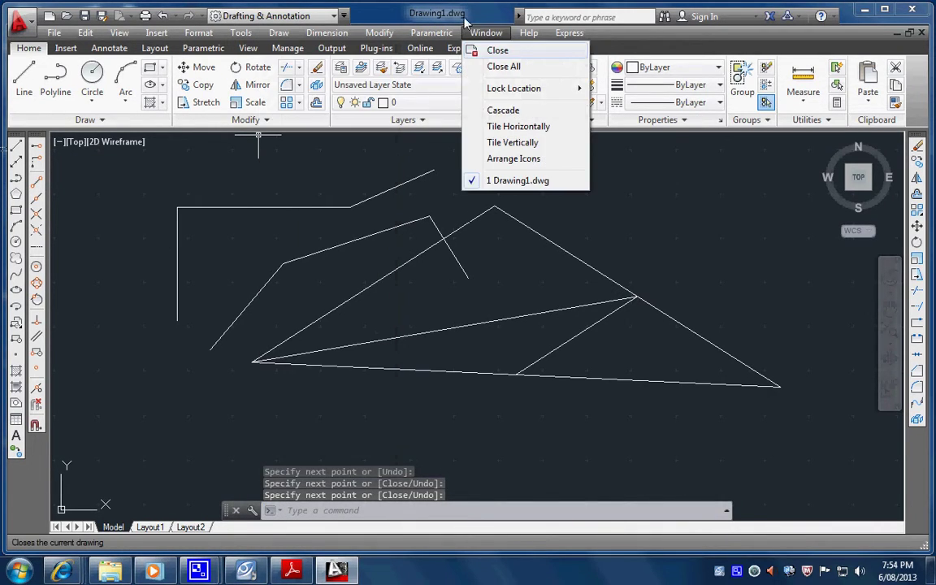
left_click(465, 21)
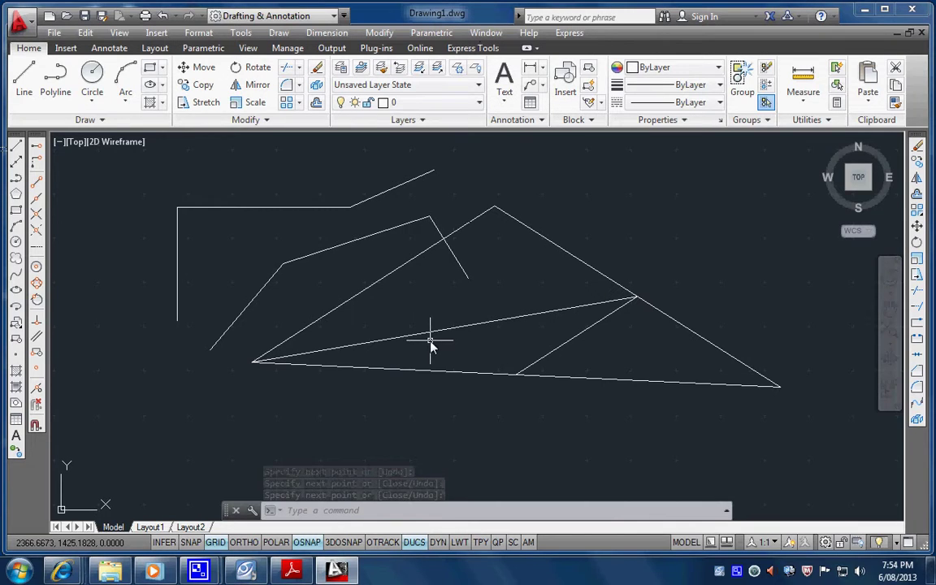
left_click(402, 228)
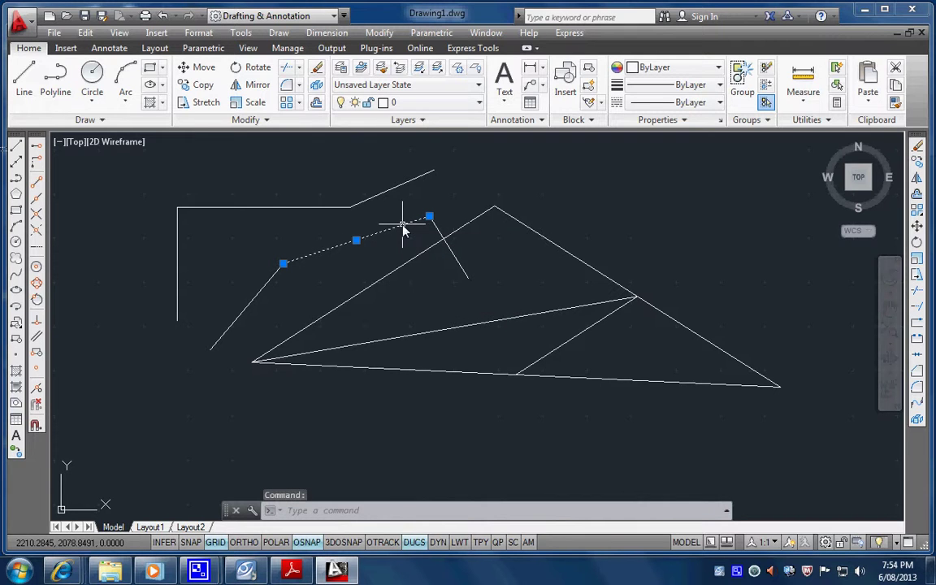
right_click(402, 229)
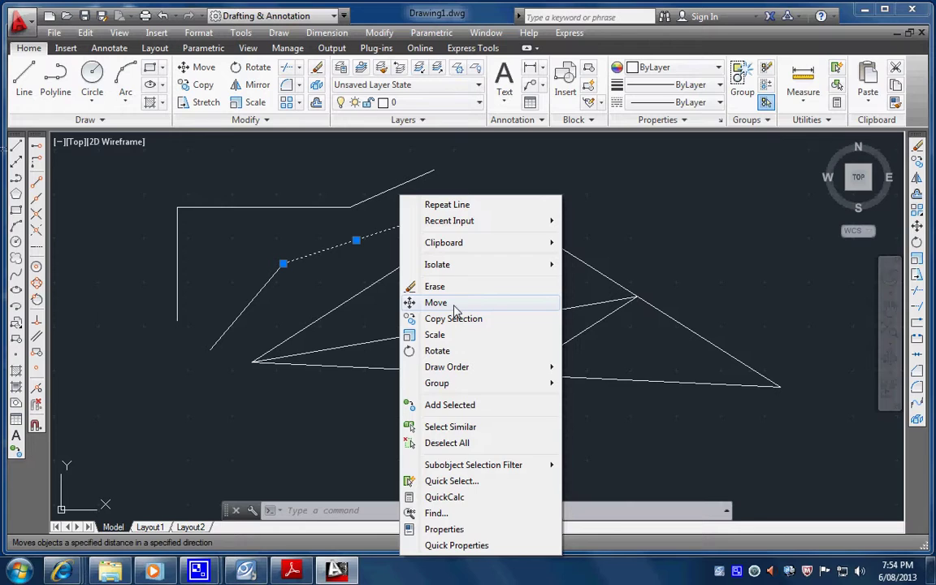
left_click(455, 311)
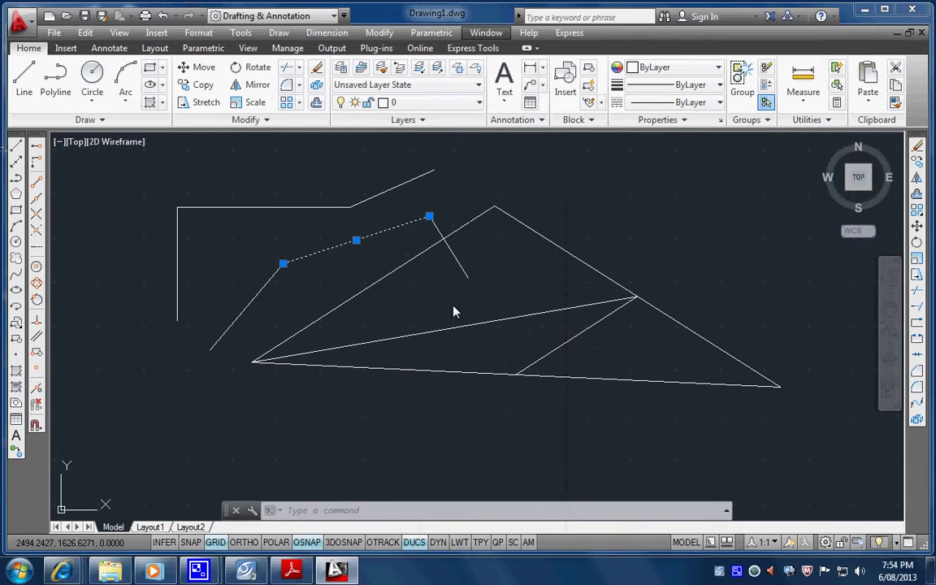
left_click(498, 262)
key("Escape")
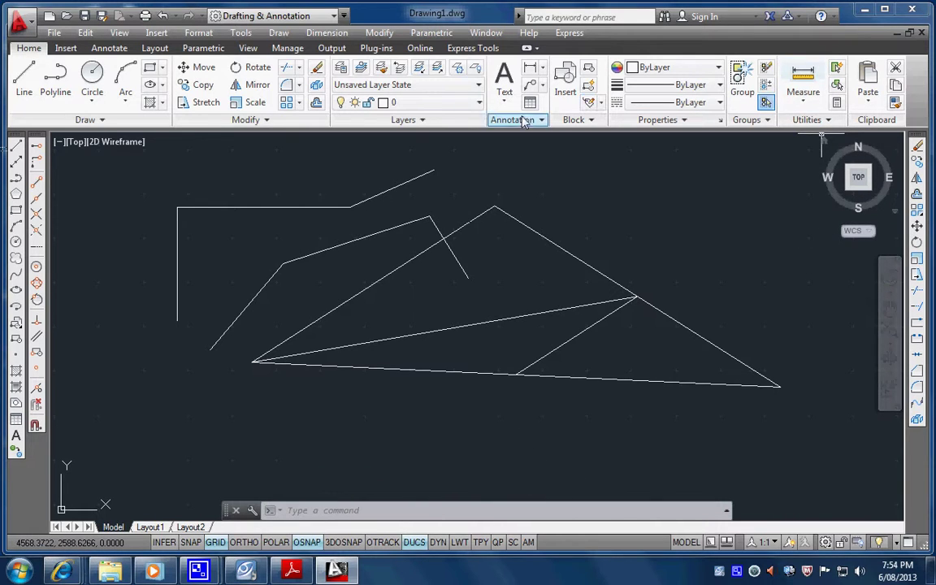
left_click(309, 542)
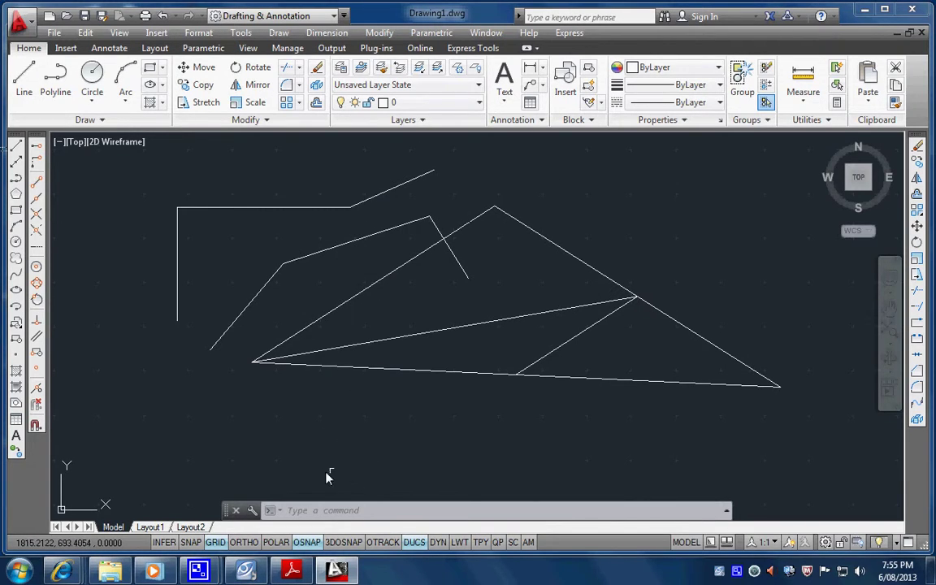
Step: Dock the command line beneath the drawing area and enlarge it to show three lines of command history
left_click(235, 510)
left_click_drag(222, 521, 223, 523)
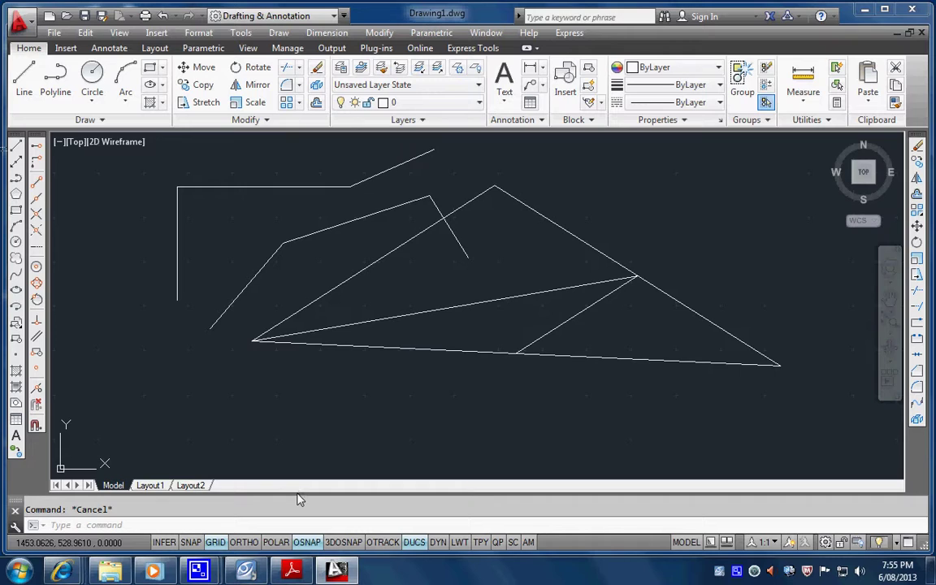
left_click_drag(299, 492, 299, 474)
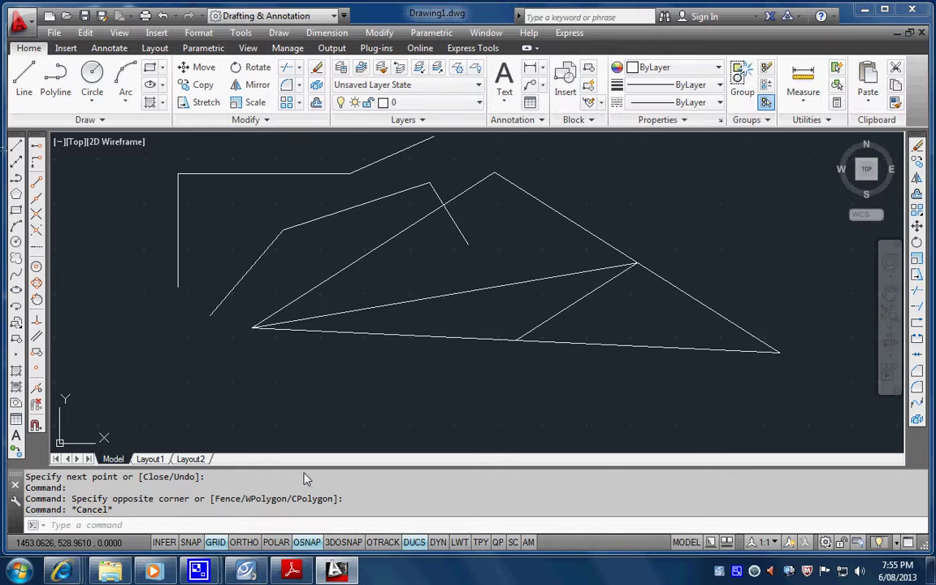
Step: Open the text window and look back through the drawing's command history
key("F2")
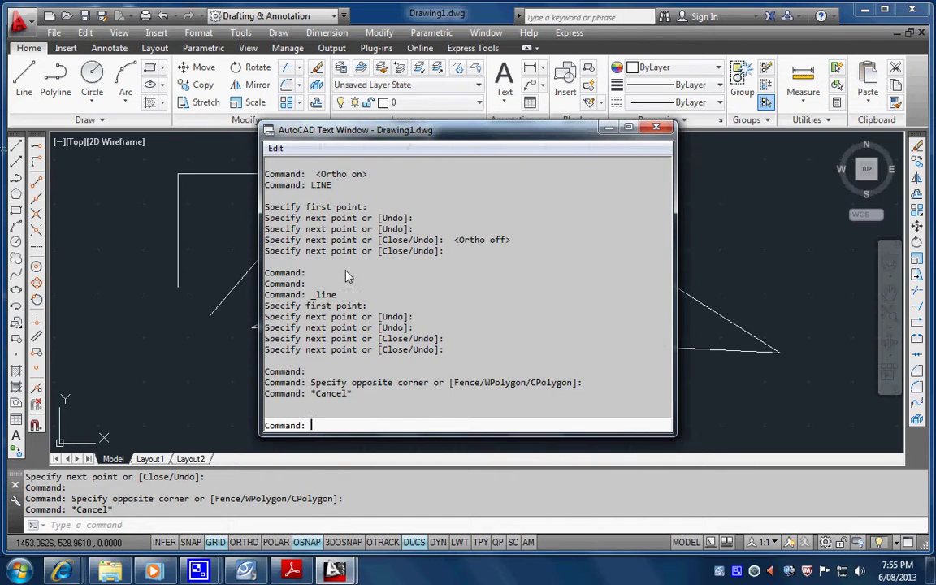
left_click(408, 277)
scroll(410, 288, "up", 7)
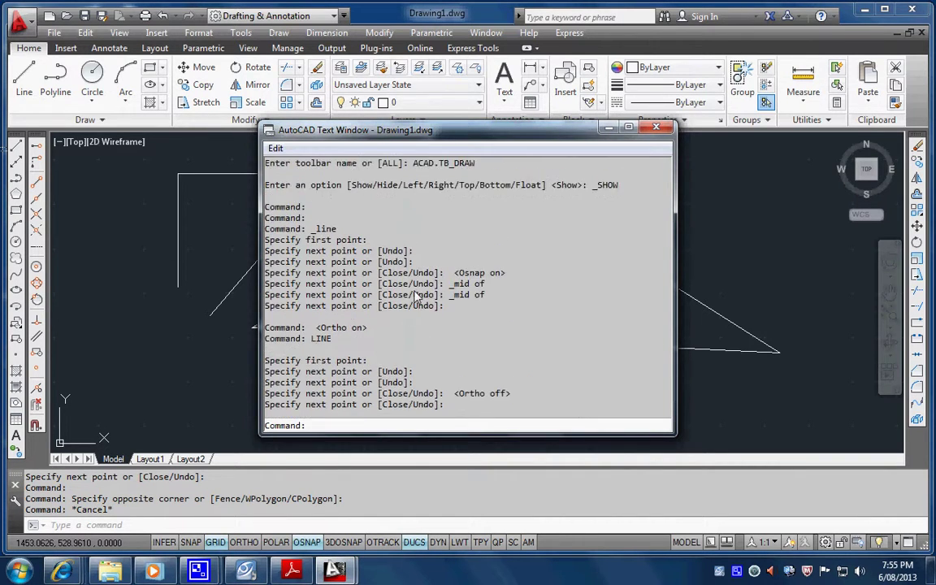
scroll(412, 297, "up", 1)
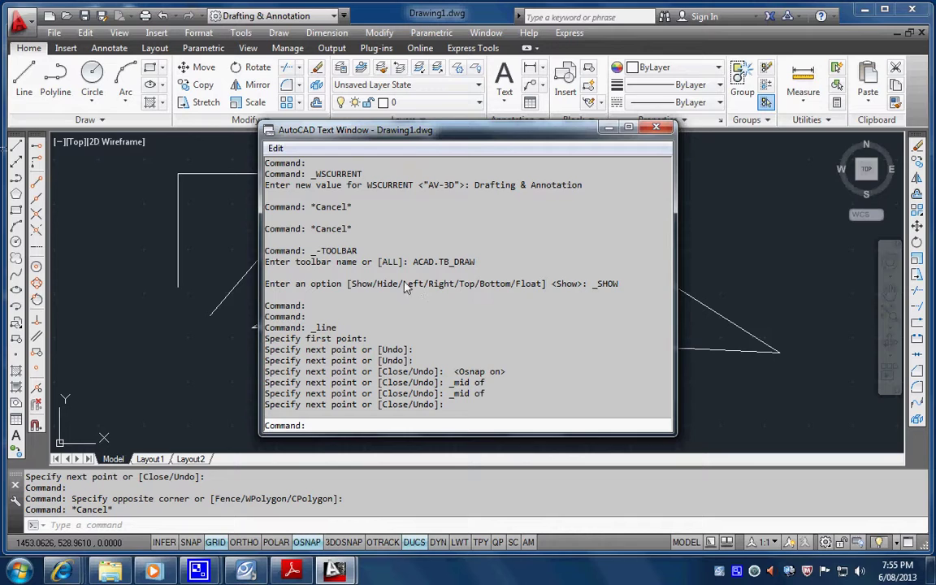
Step: Close the text window, view the drawing on the Layout1 sheet, and return to model space
left_click(656, 129)
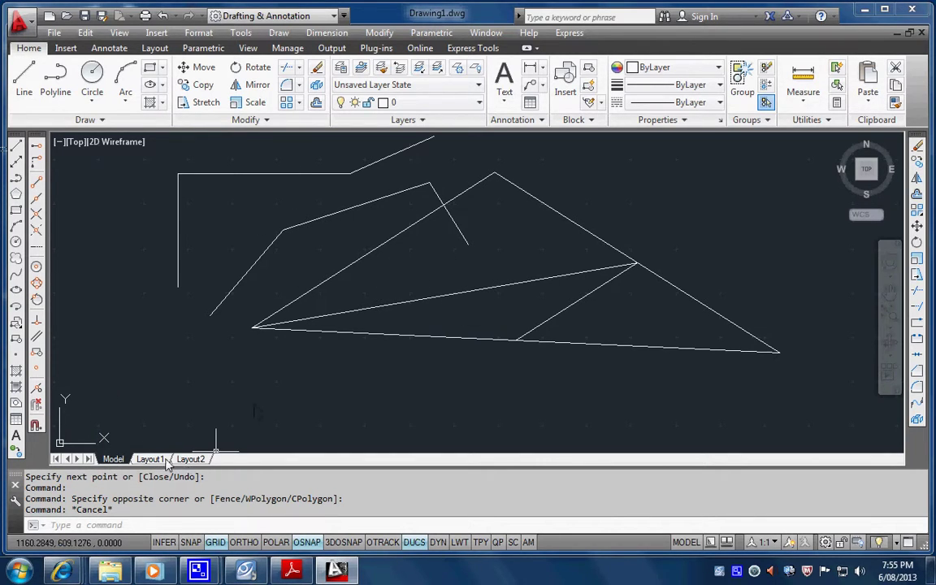
mouse_move(157, 459)
left_click(150, 460)
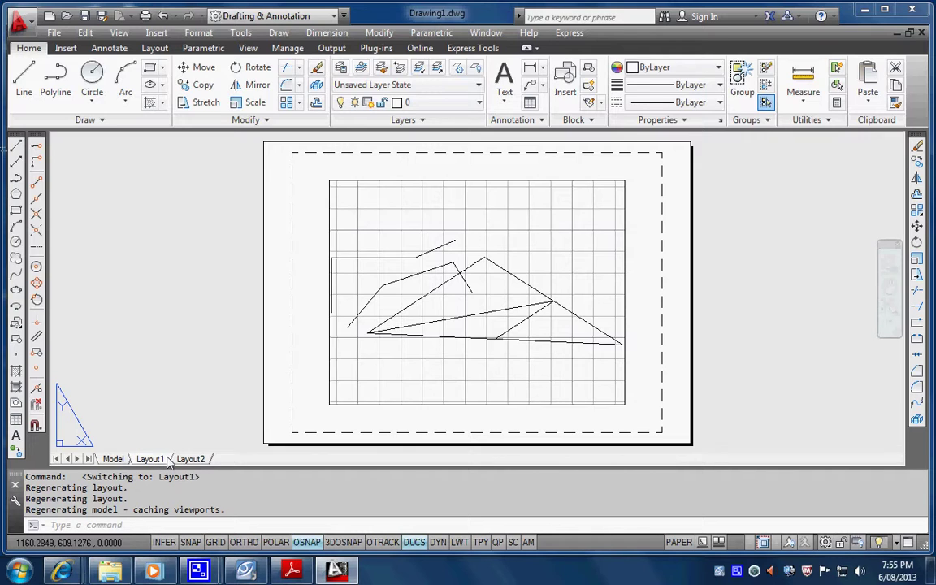
left_click(117, 459)
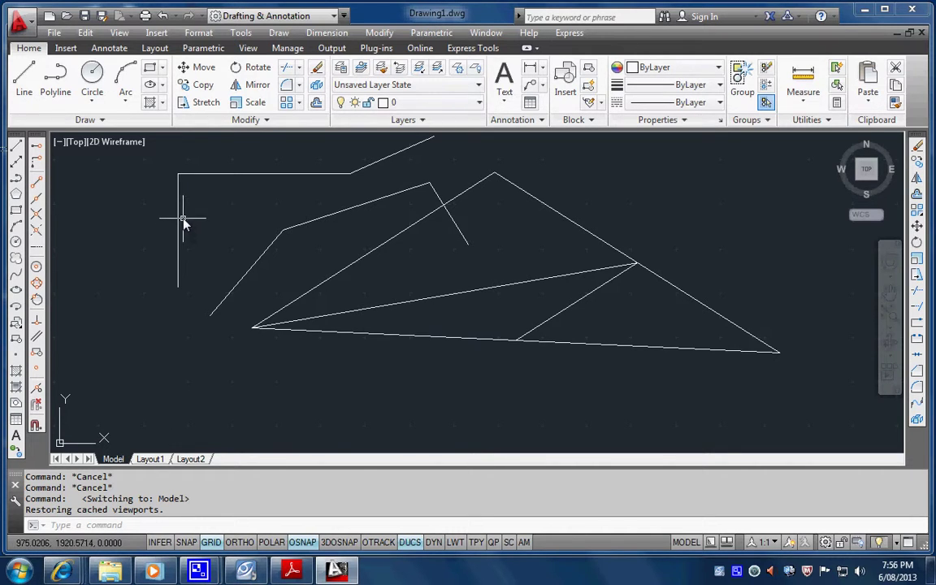
Step: Set the default save format in the program options to AutoCAD 2004/LT2004 Drawing (*.dwg)
left_click(27, 31)
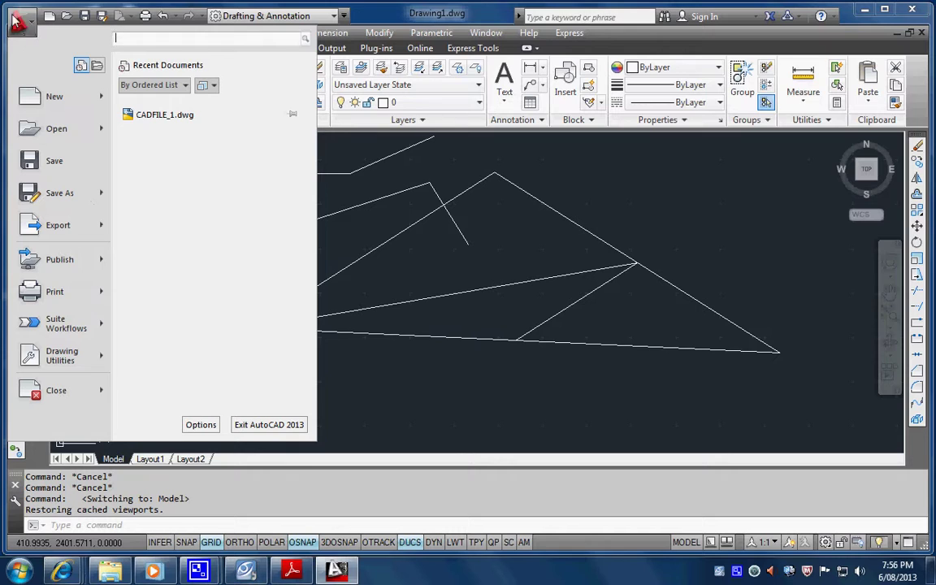
left_click(376, 15)
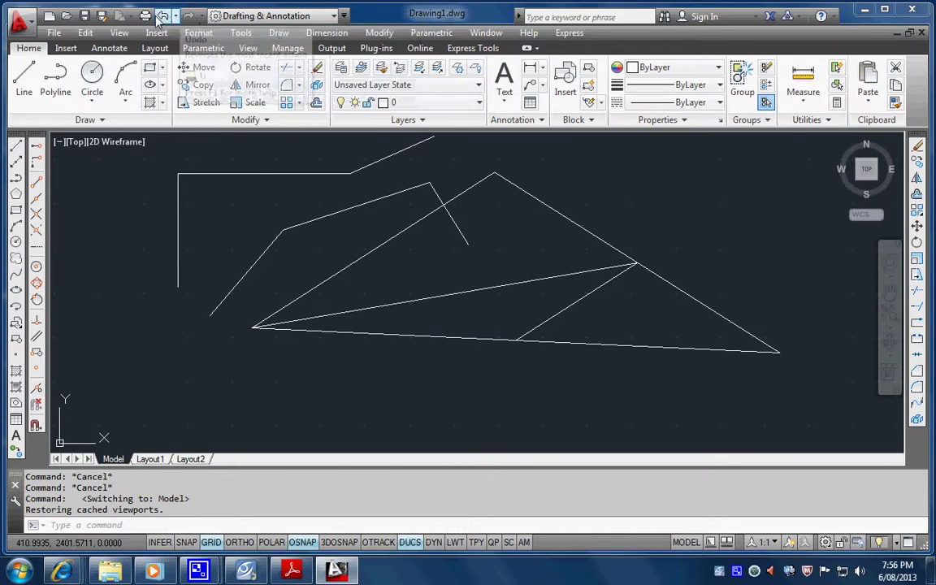
left_click(20, 21)
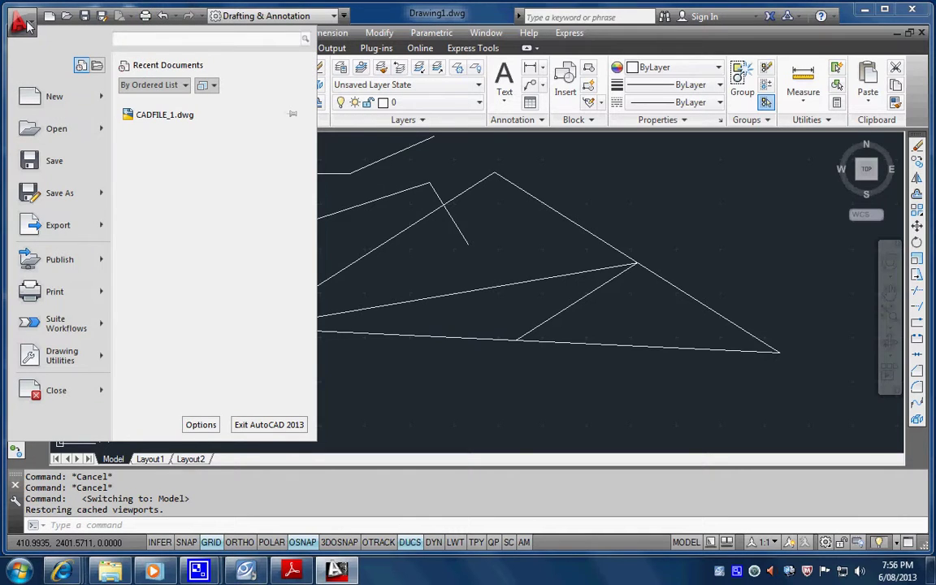
mouse_move(55, 132)
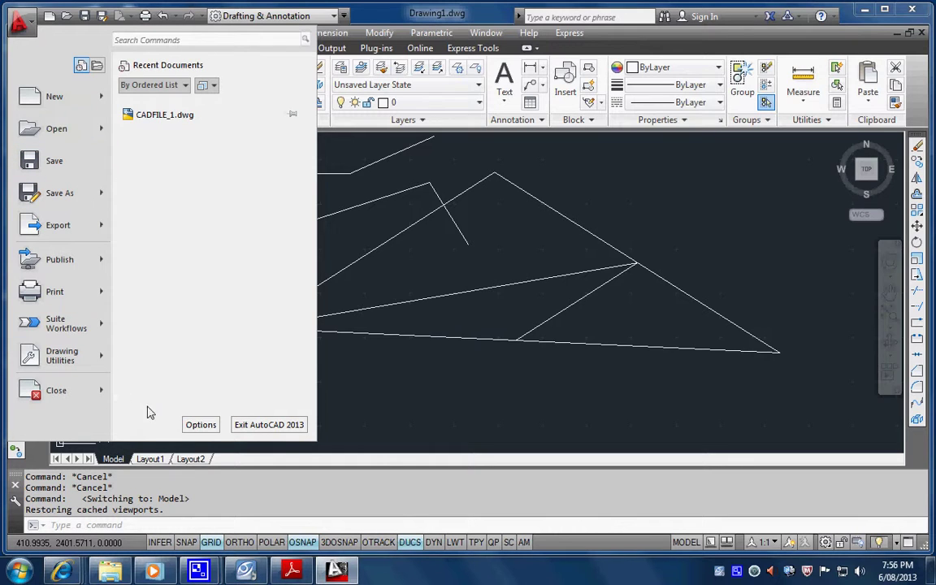
left_click(200, 425)
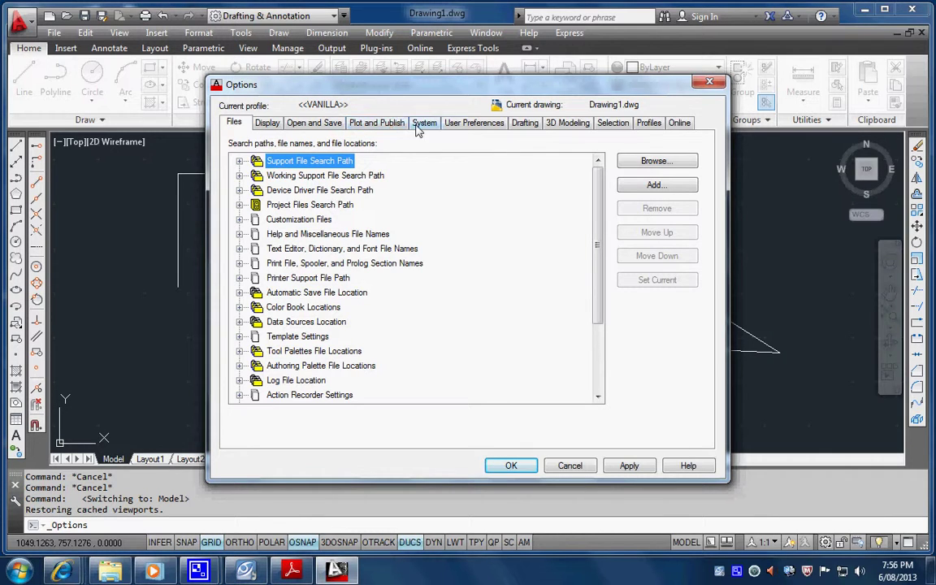
left_click(321, 126)
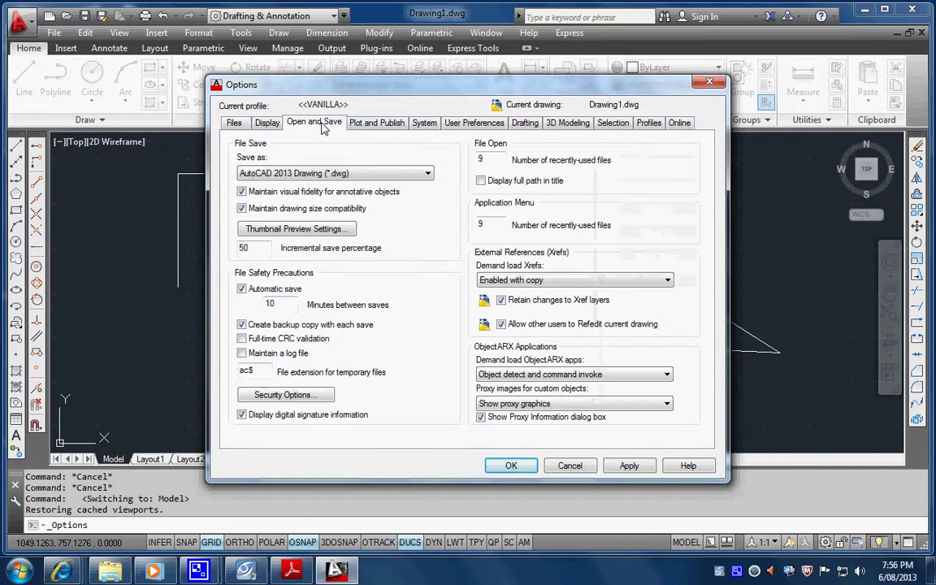
left_click(346, 174)
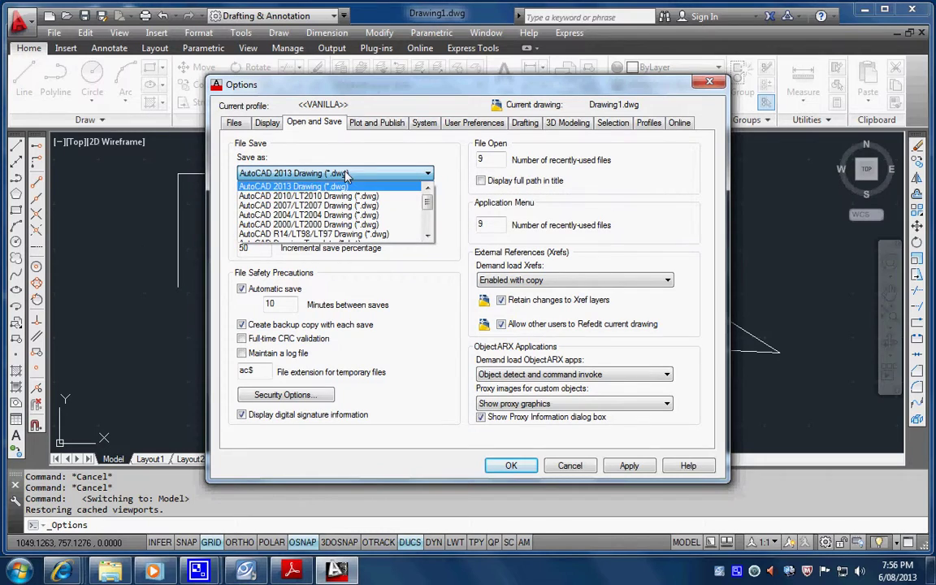
left_click(332, 216)
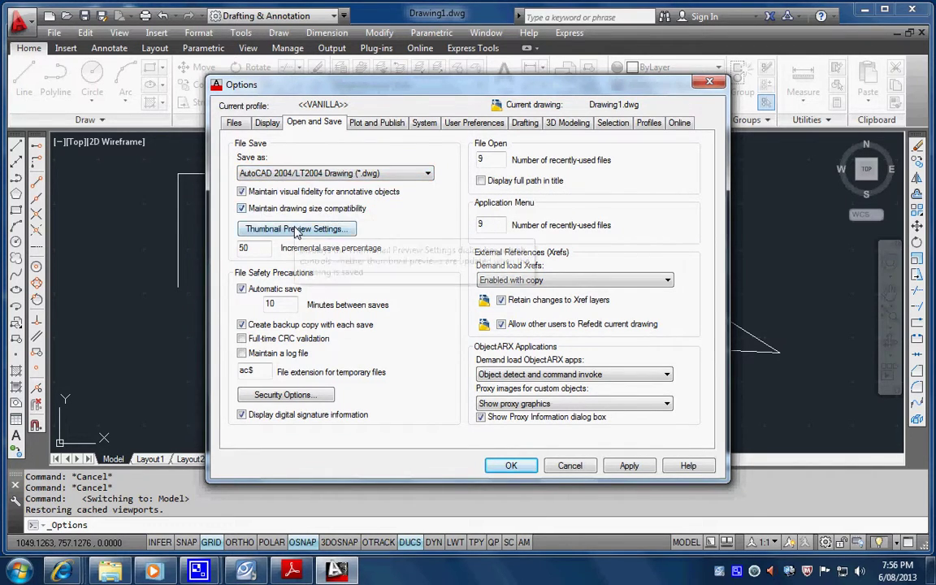
Step: Set the crosshair size to 100 in the display options and accept the options
left_click(268, 123)
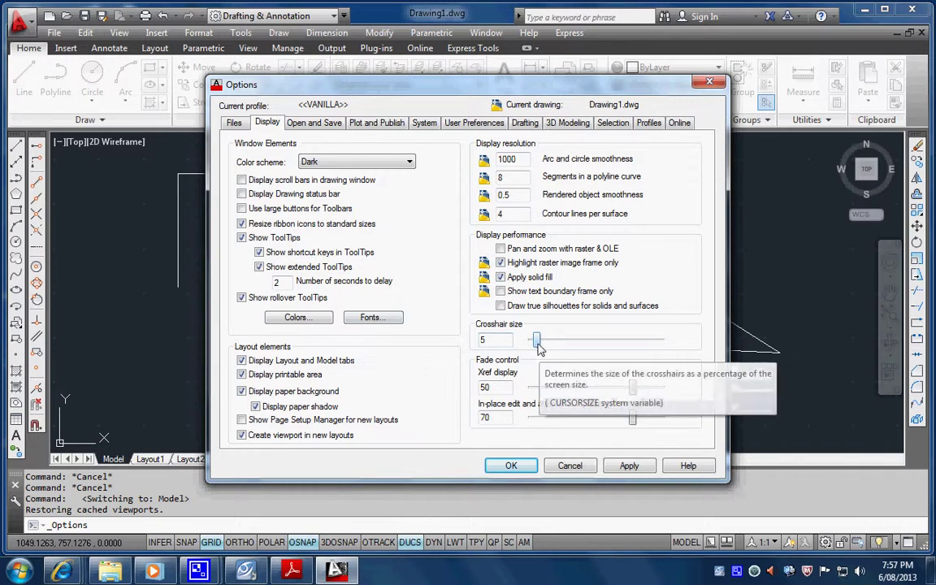
left_click_drag(538, 339, 682, 348)
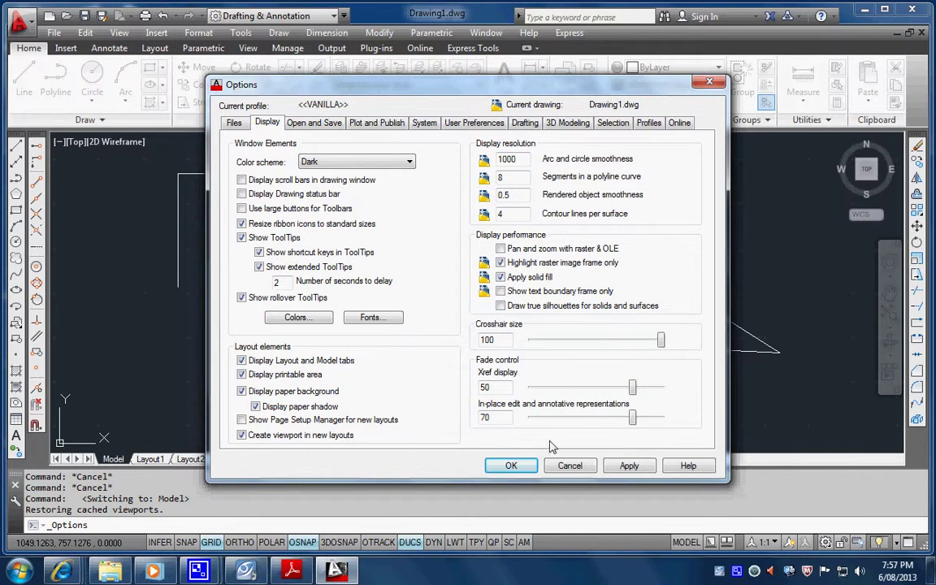
left_click(511, 467)
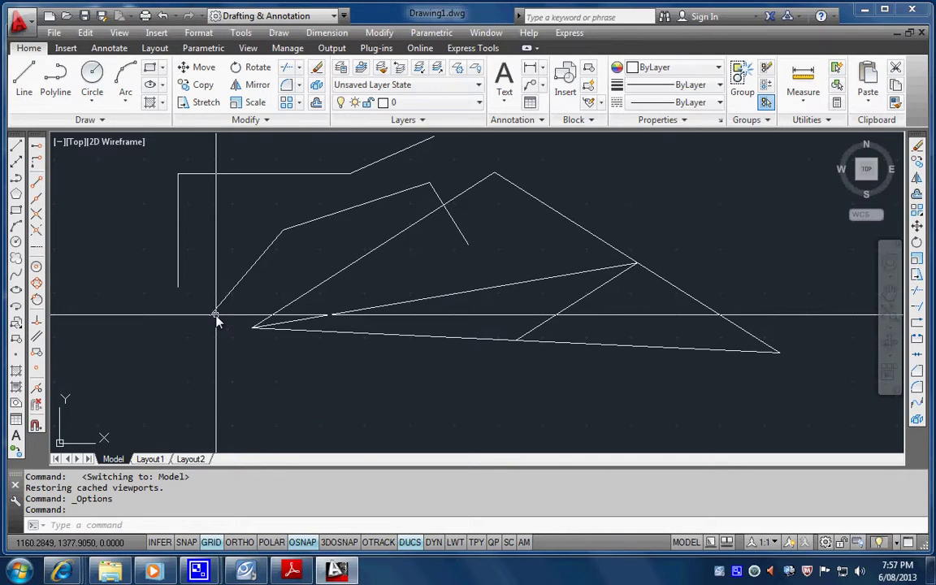
Step: Switch to 13-Basic CAD.pdf in Adobe Reader, look through the early page thumbnails up to about page 16, and return to AutoCAD
mouse_move(216, 319)
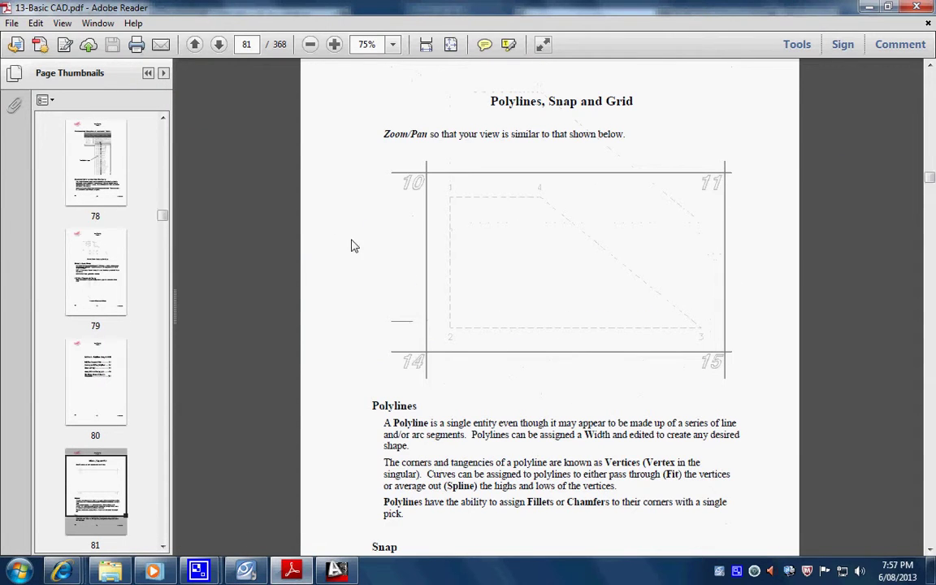
left_click_drag(163, 215, 167, 131)
scroll(117, 325, "down", 10)
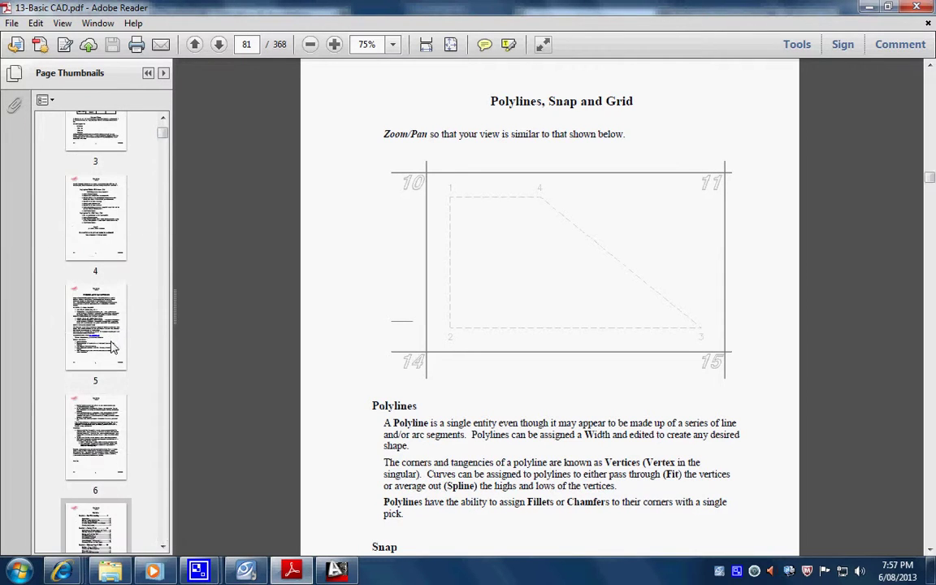
scroll(109, 370, "down", 2)
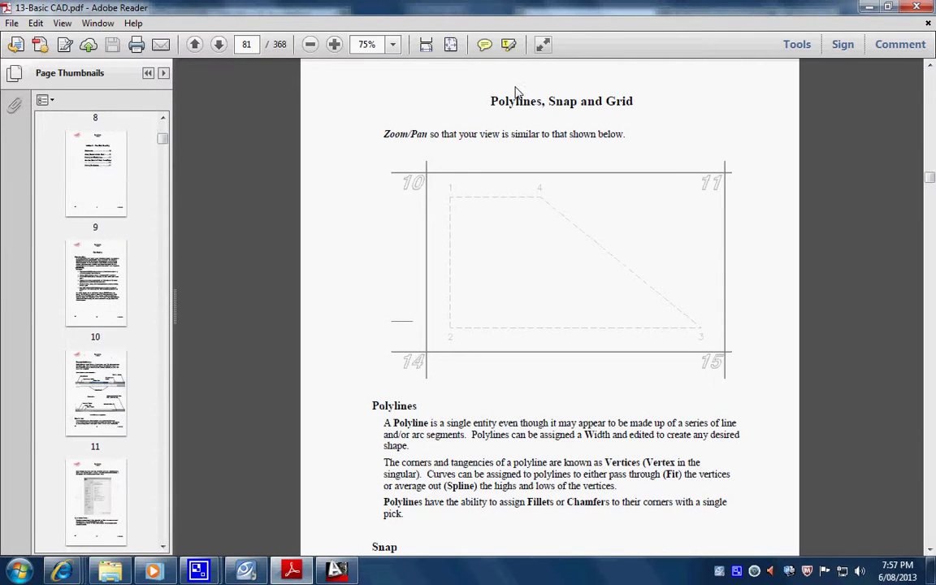
scroll(86, 376, "down", 10)
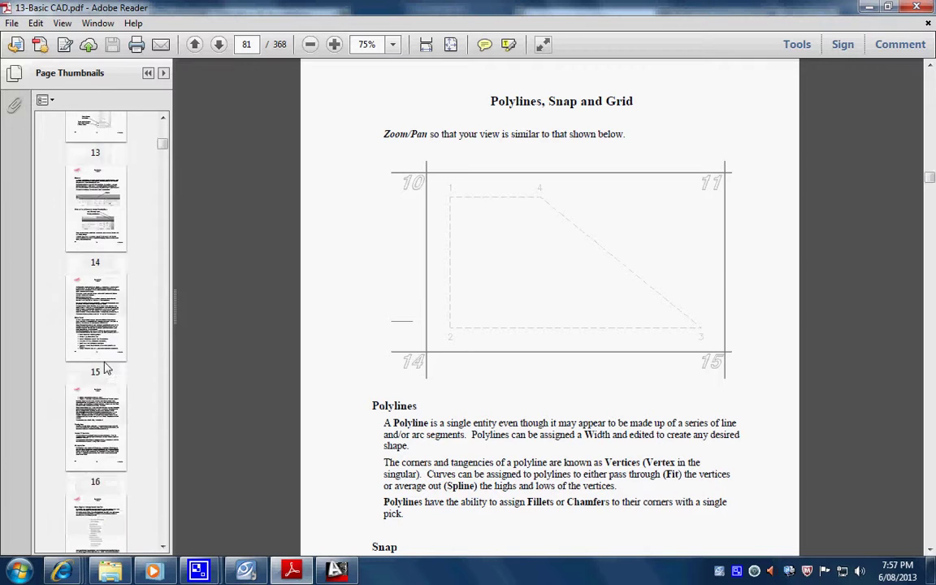
left_click(870, 8)
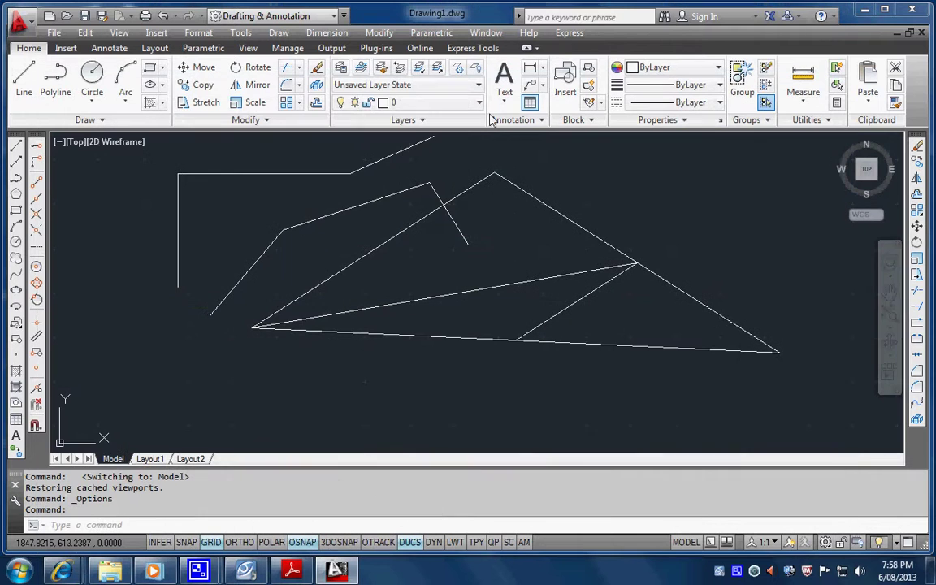
Step: Open CADFILE_1.dwg from the Manual and CAD drafting folder, inside eng on the StudentShared drive
left_click(54, 32)
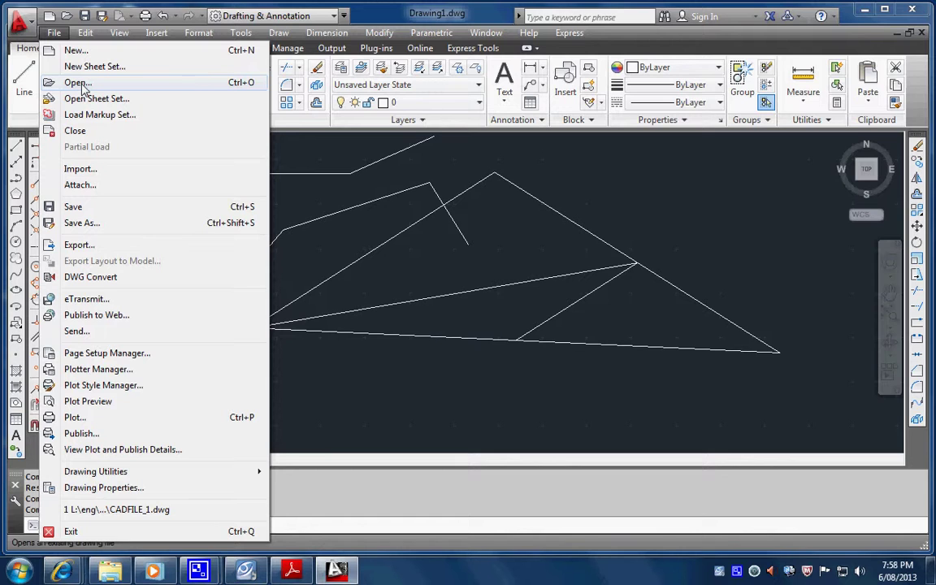
left_click(78, 83)
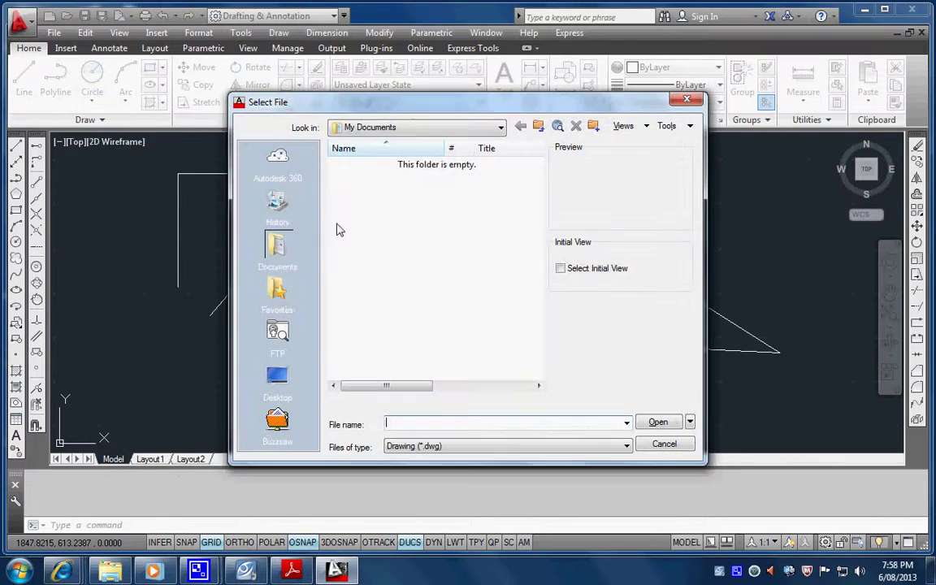
left_click(378, 128)
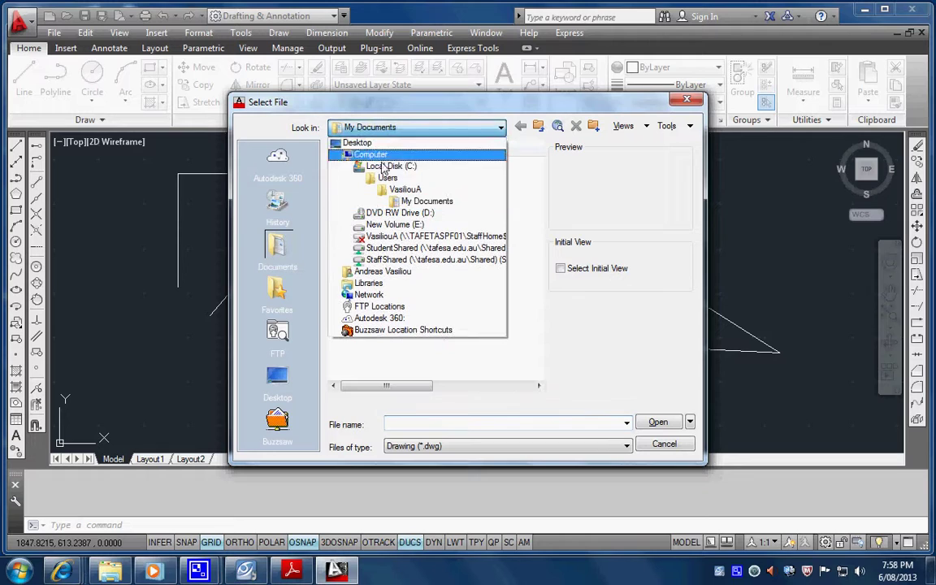
left_click(398, 248)
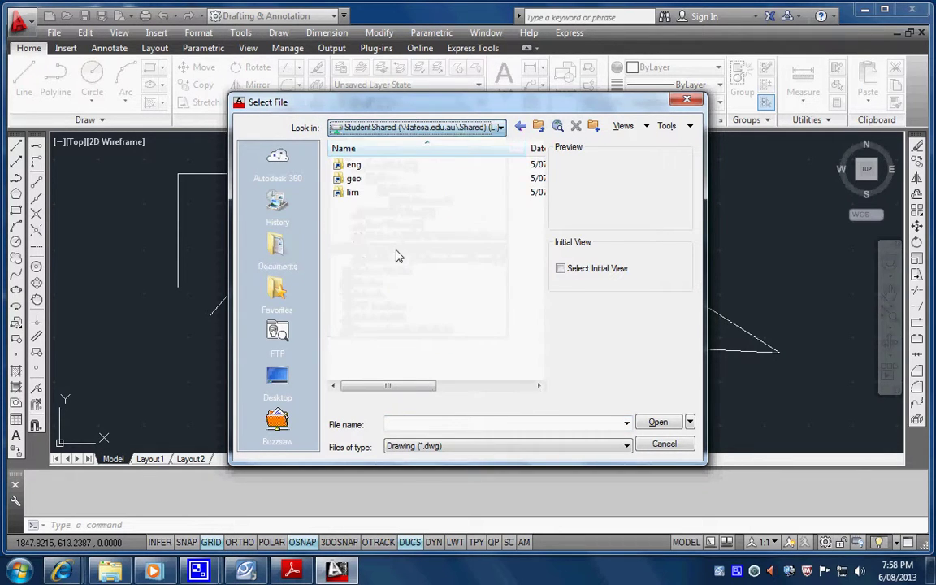
double_click(358, 167)
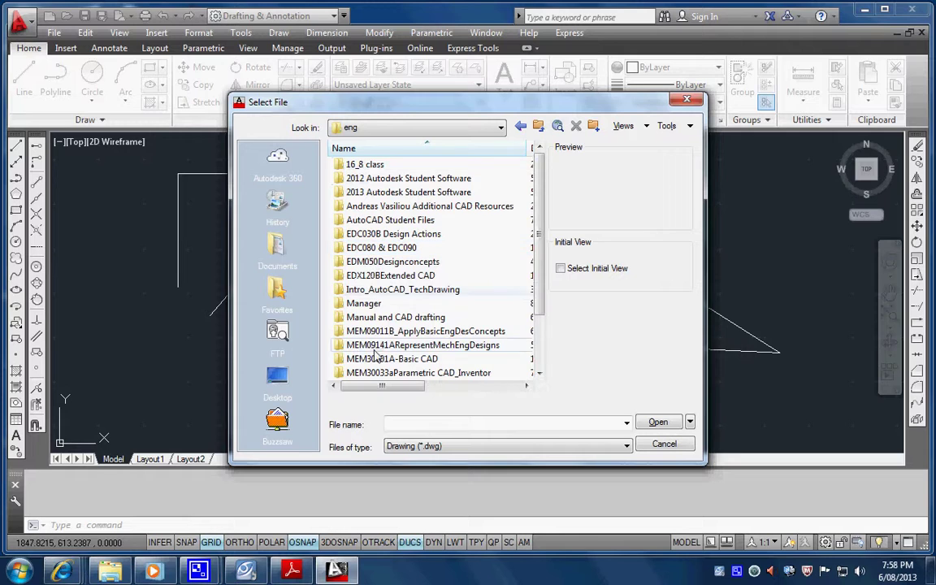
double_click(381, 317)
left_click(374, 178)
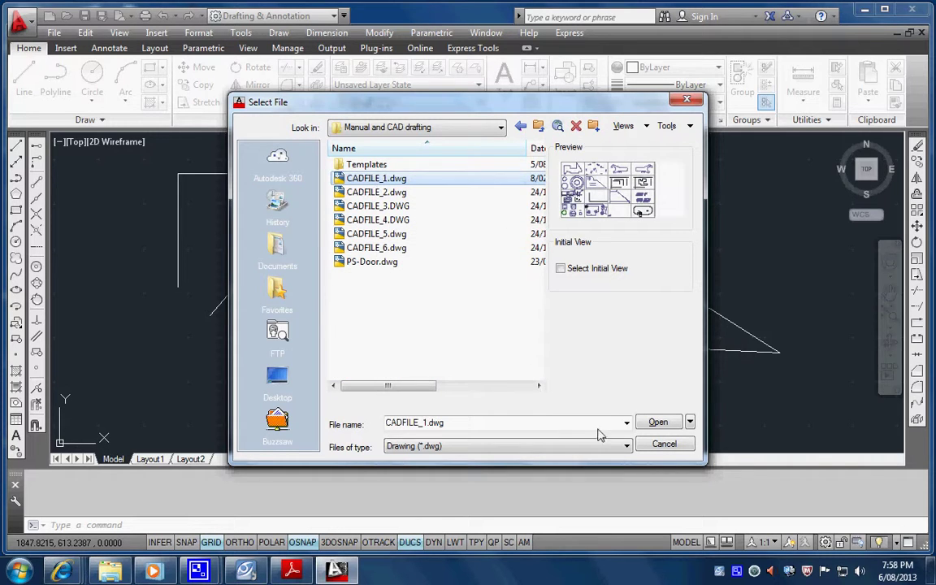
left_click(656, 422)
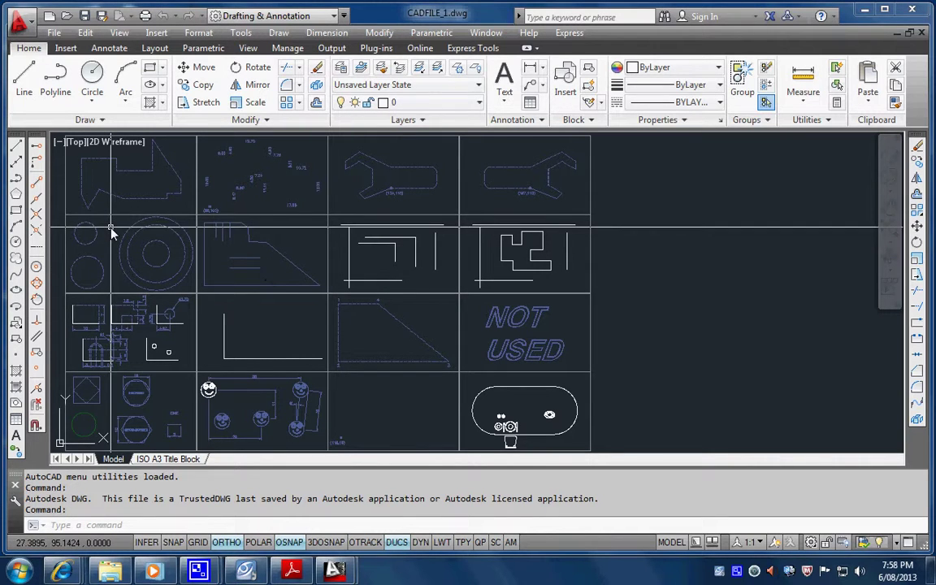
Step: Check the Polylines, Snap and Grid page of 13-Basic CAD.pdf in Adobe Reader, and return to CADFILE_1.dwg in AutoCAD
middle_click_drag(102, 201, 126, 227)
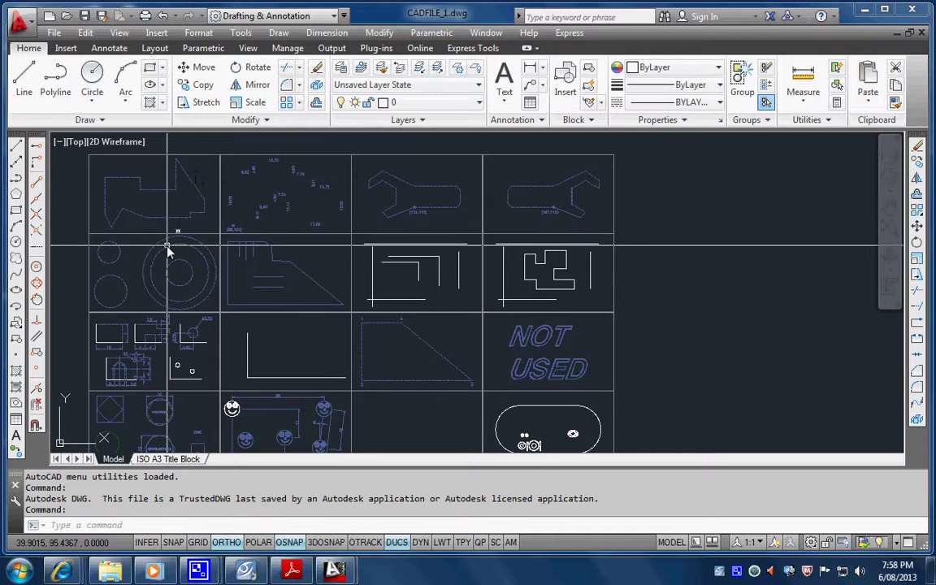
left_click(290, 568)
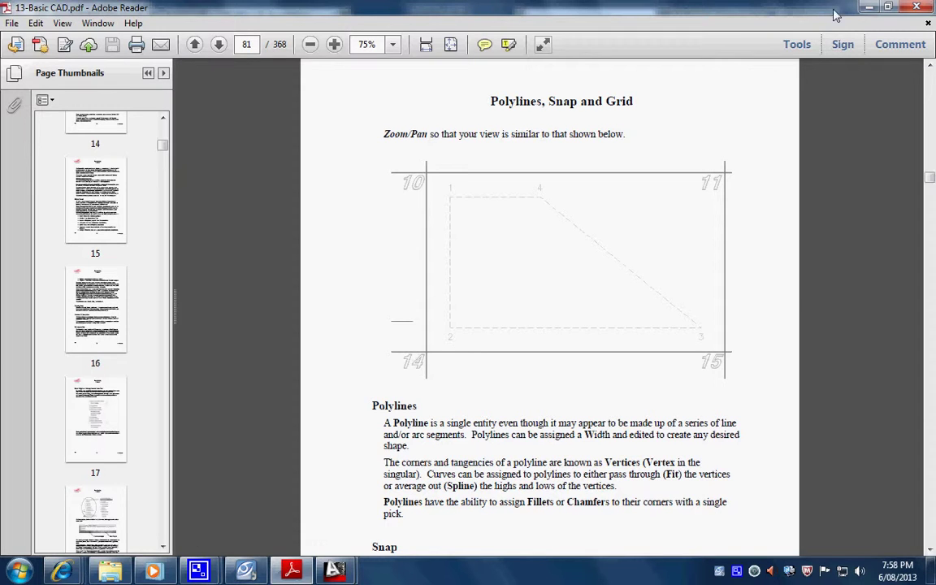
left_click(869, 7)
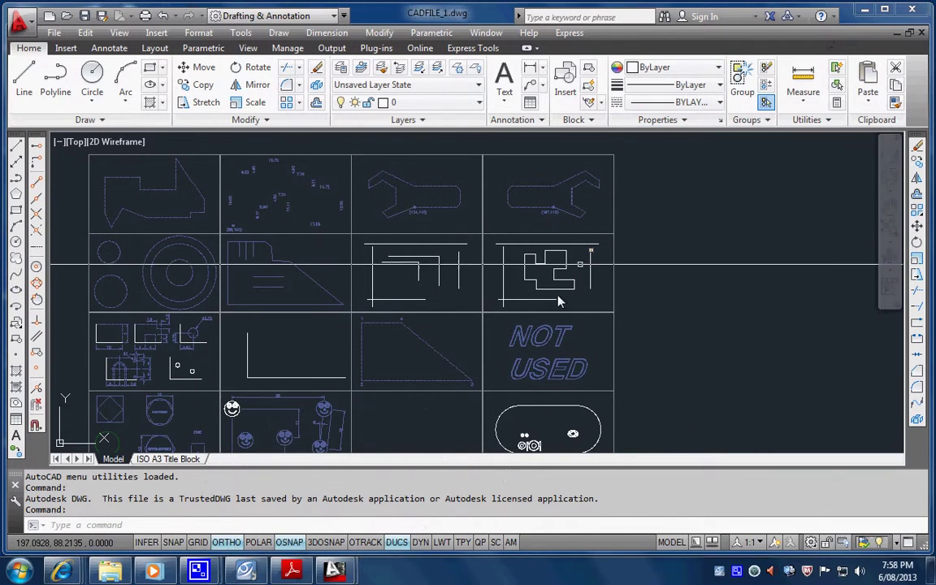